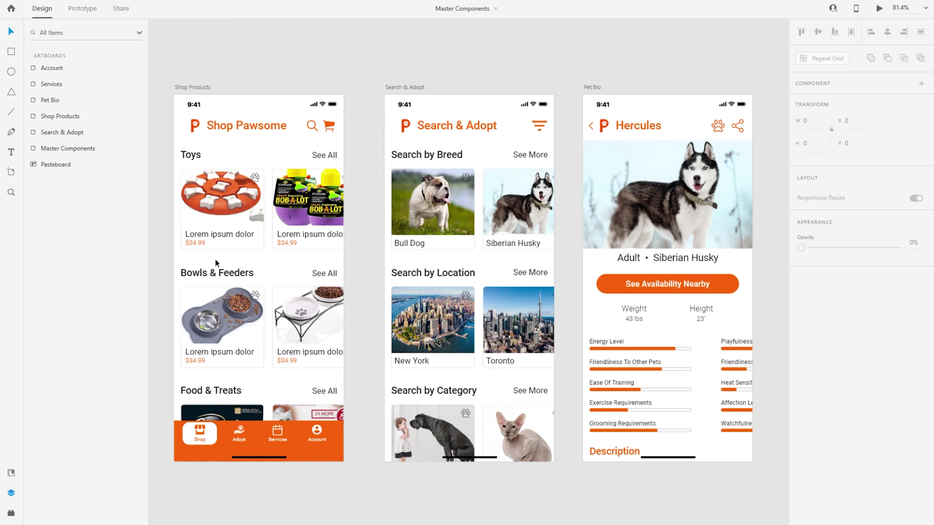
click(211, 136)
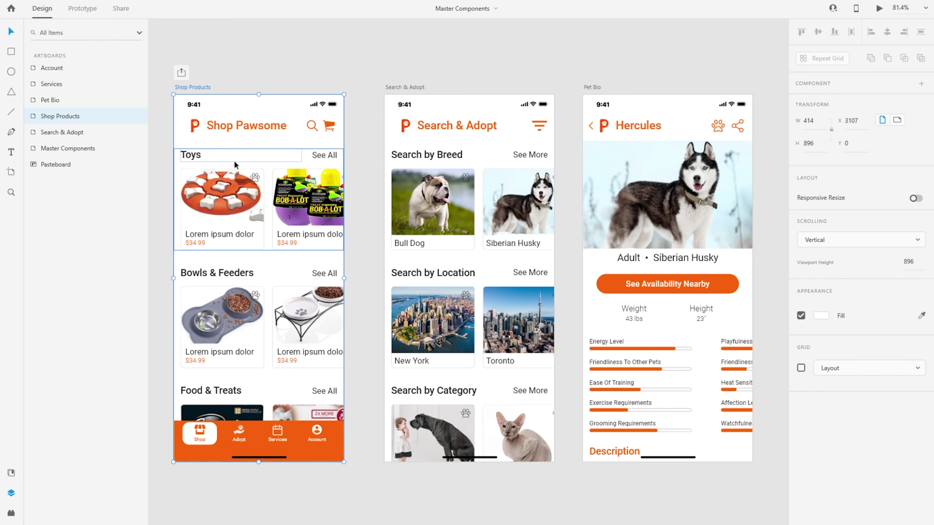
click(395, 87)
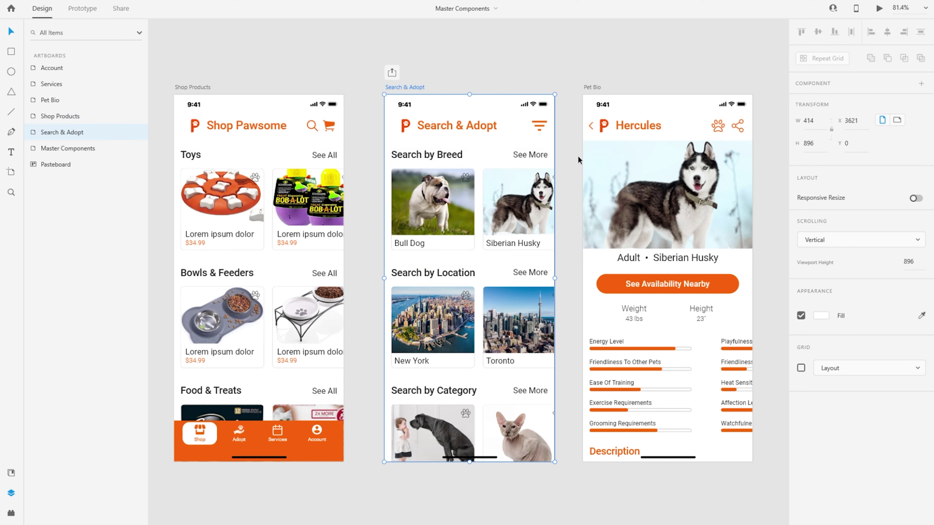
click(597, 89)
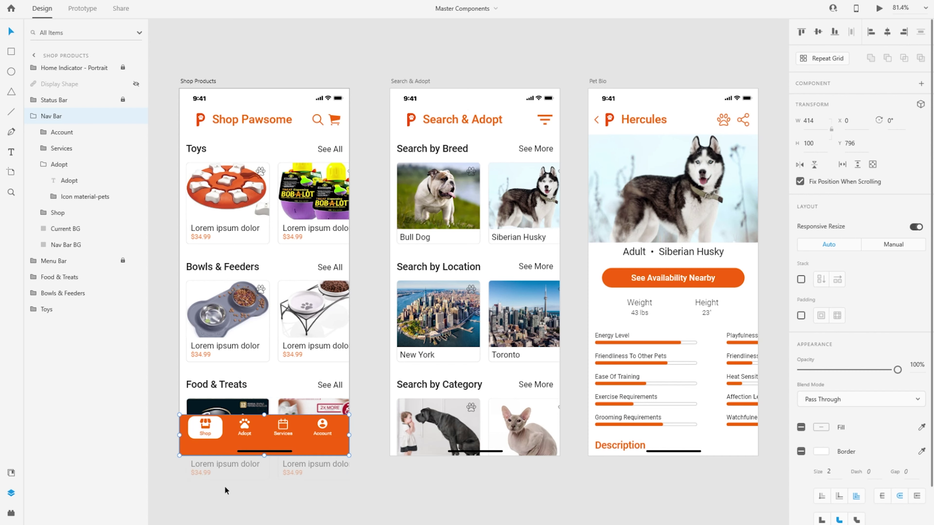
Copy the Nav Bar group from the Shop Products artboard and paste it onto the Search & Adopt artboard
key(ctrl+3)
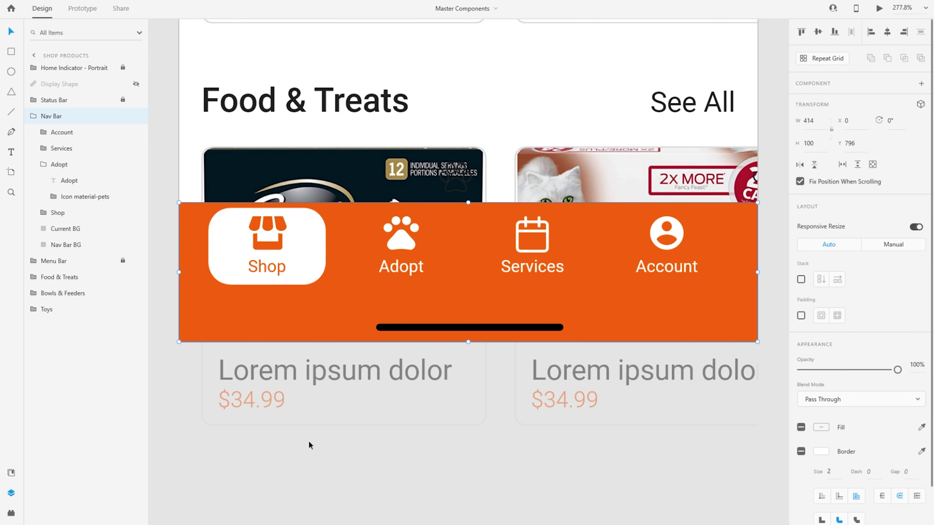
scroll(393, 267, down, 2)
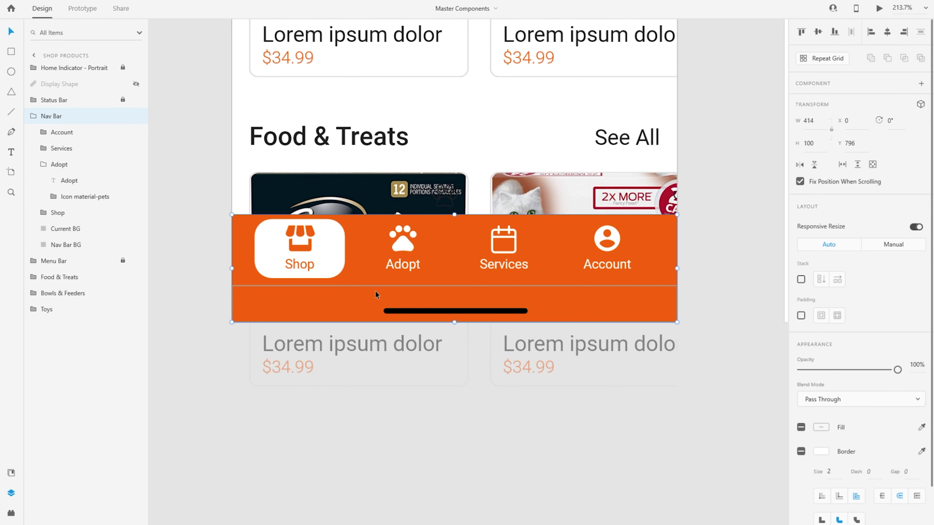
right_click(368, 272)
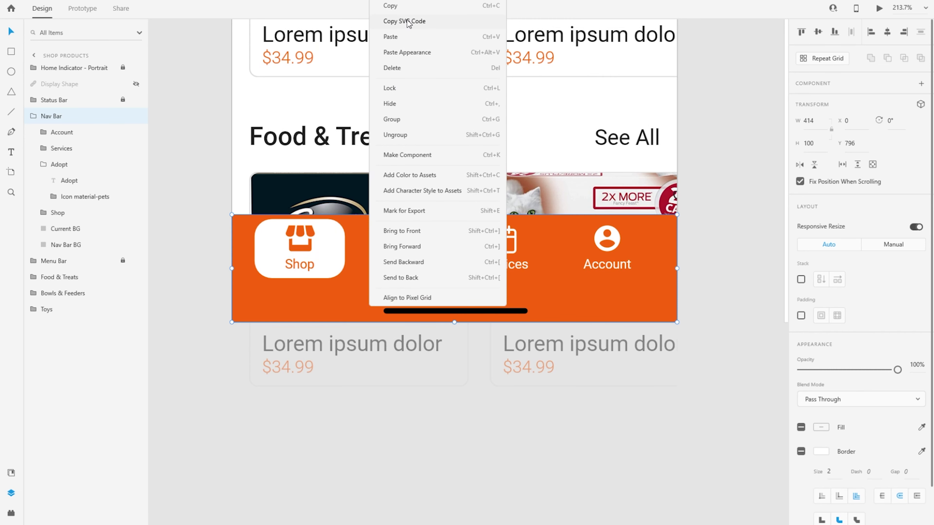
click(406, 7)
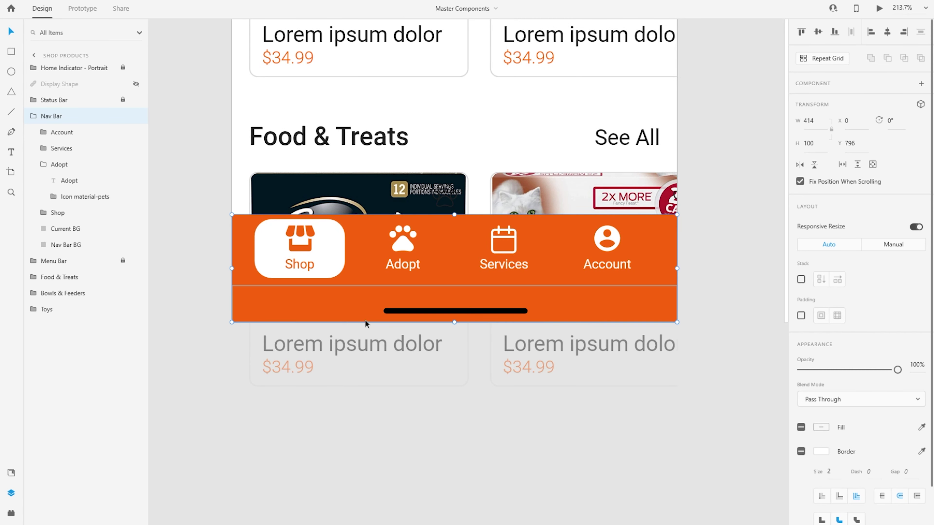
drag(754, 261, 206, 283)
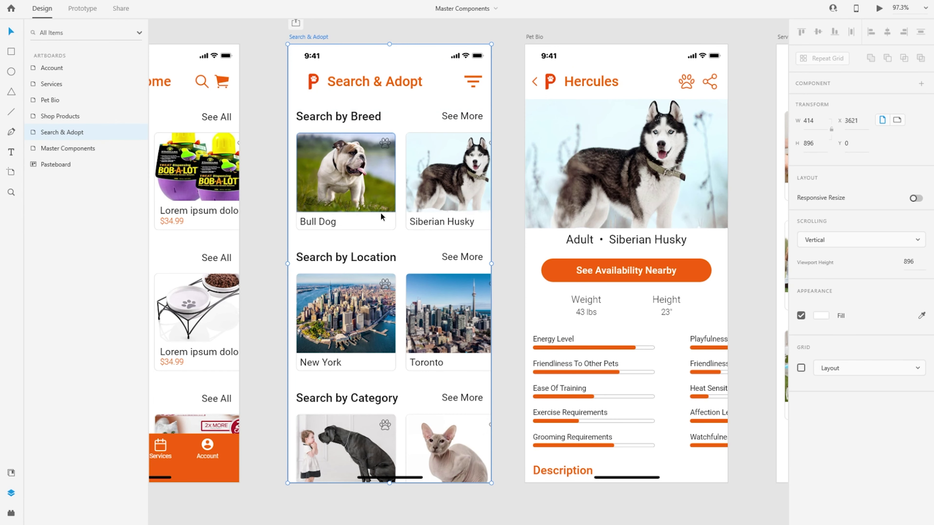
key(ctrl+v)
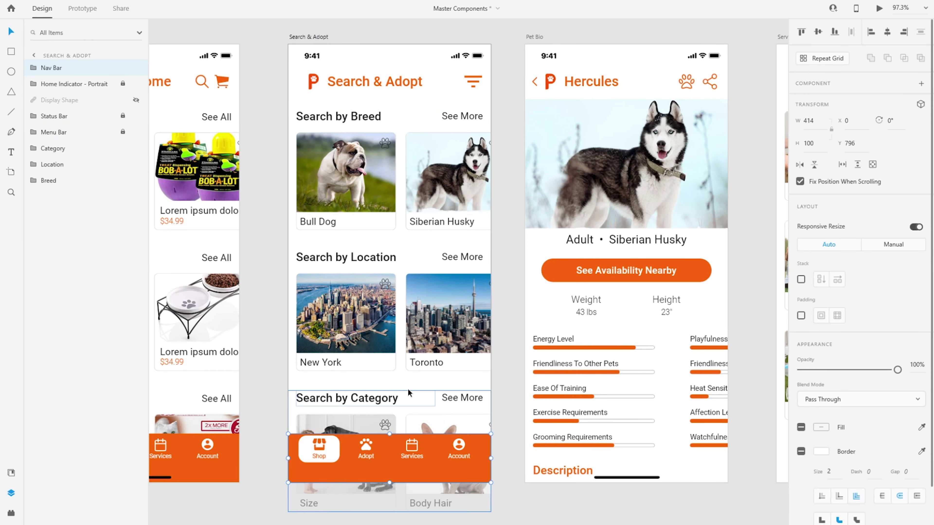
Mark Adopt as current in the pasted nav bar: move the white highlight to X 117, colour Adopt orange and Shop white
scroll(405, 397, down, 2)
scroll(343, 441, up, 10)
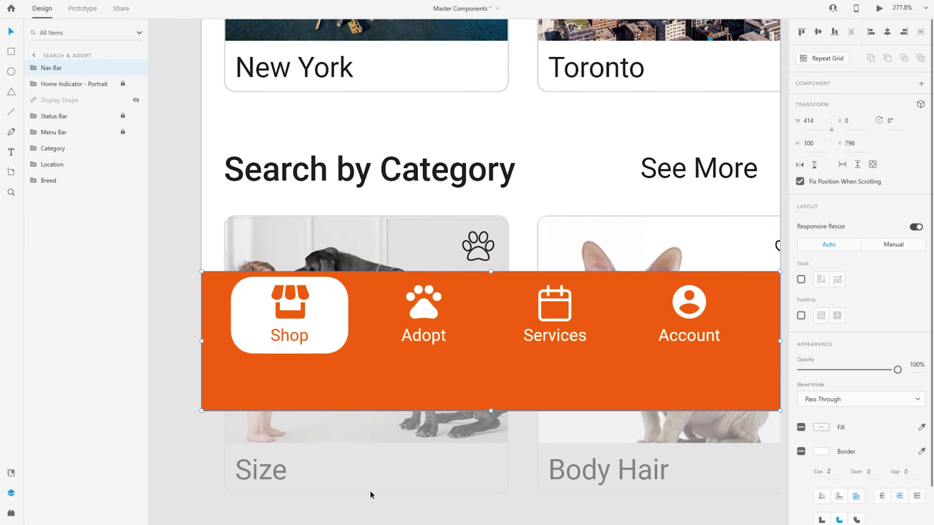
drag(183, 389, 163, 381)
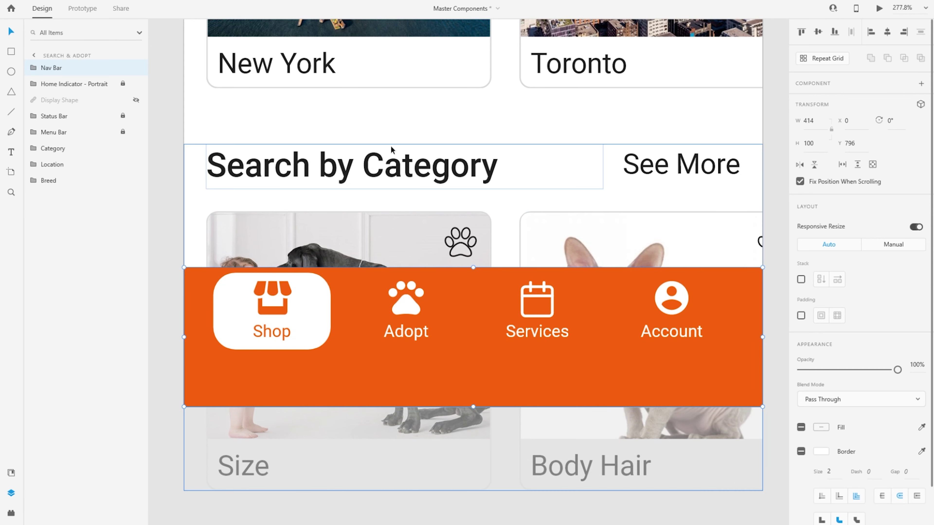
double_click(304, 308)
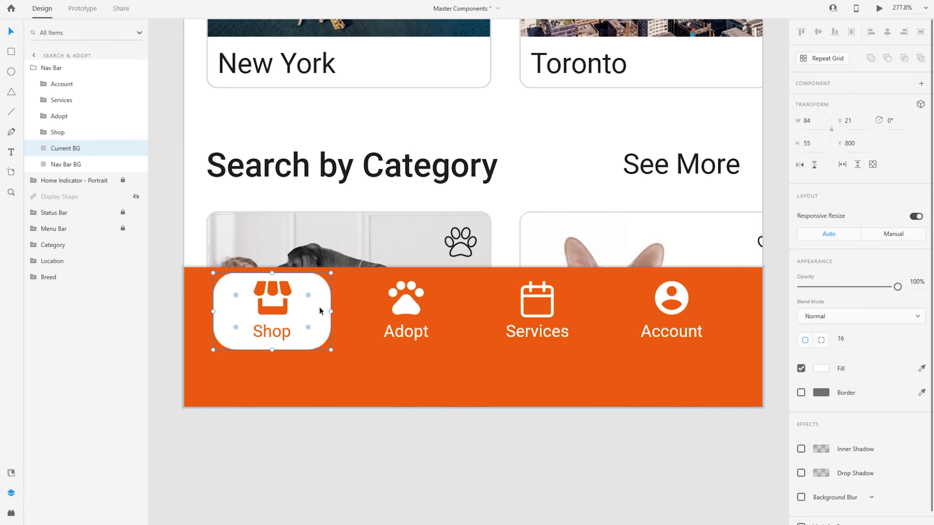
drag(318, 307, 452, 308)
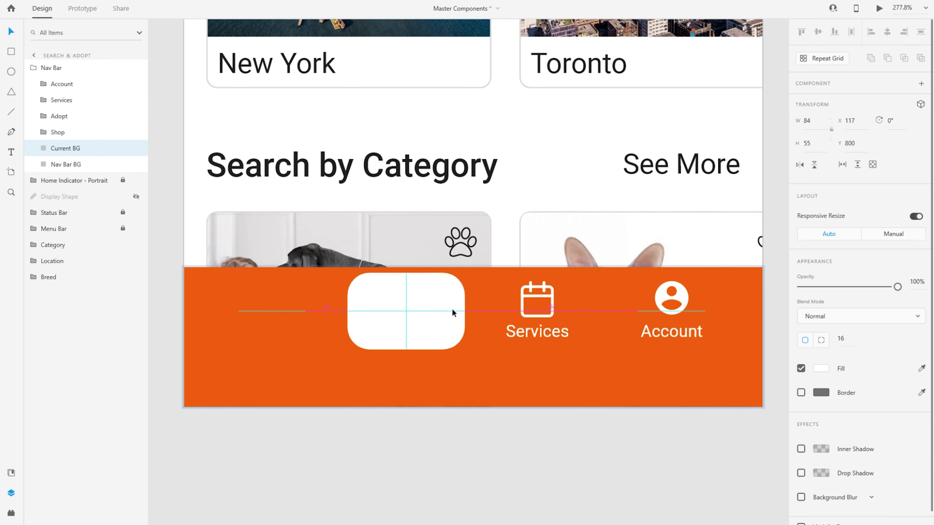
click(406, 311)
click(270, 313)
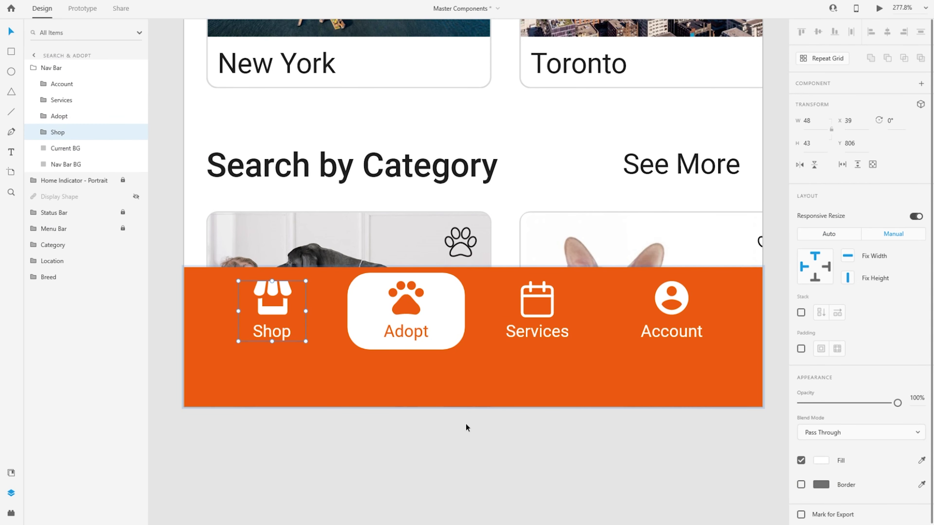
click(440, 423)
Compare the nav bars on the Shop Products and Search & Adopt artboards, and examine the Search & Adopt layer groups
scroll(270, 371, down, 1)
scroll(269, 374, down, 8)
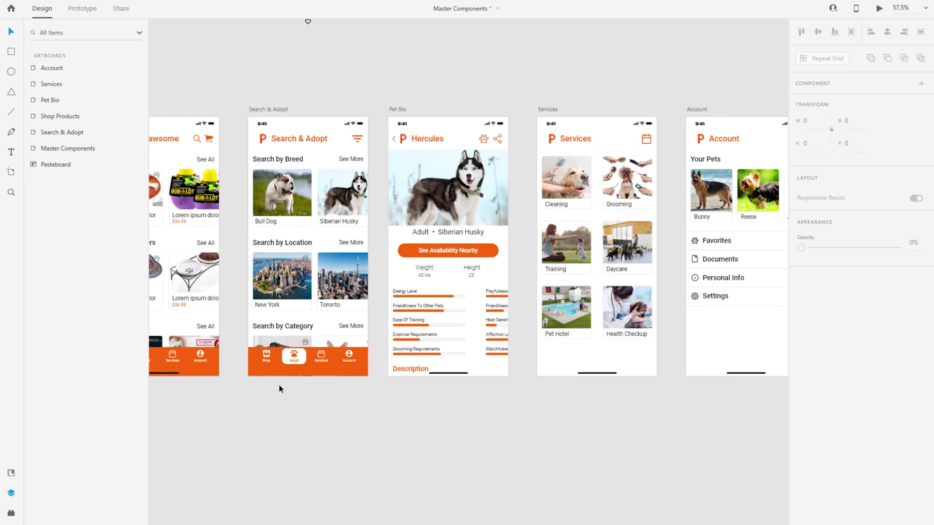
scroll(337, 406, down, 2)
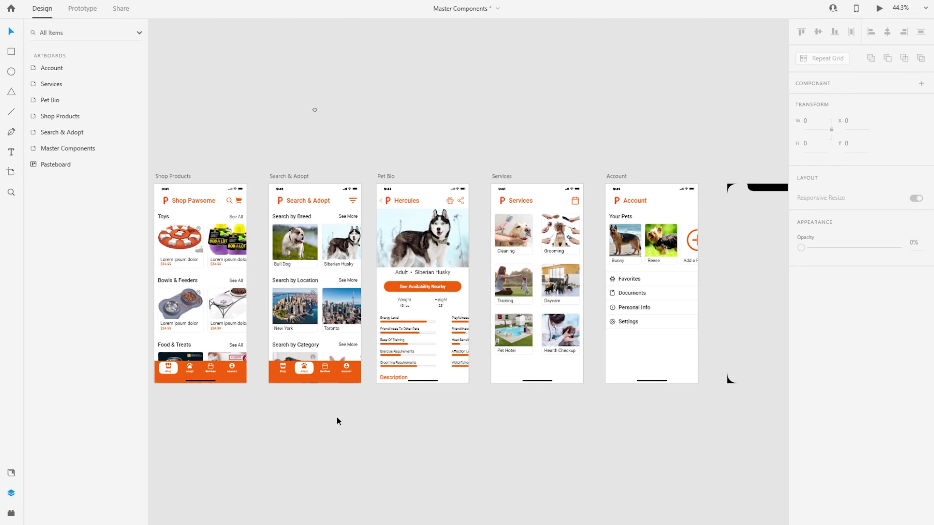
drag(369, 418, 419, 398)
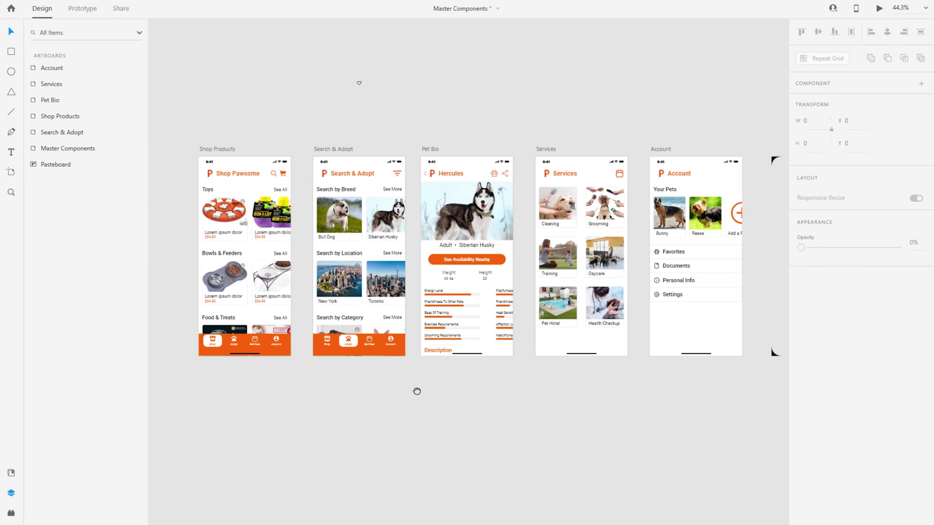
scroll(447, 271, up, 2)
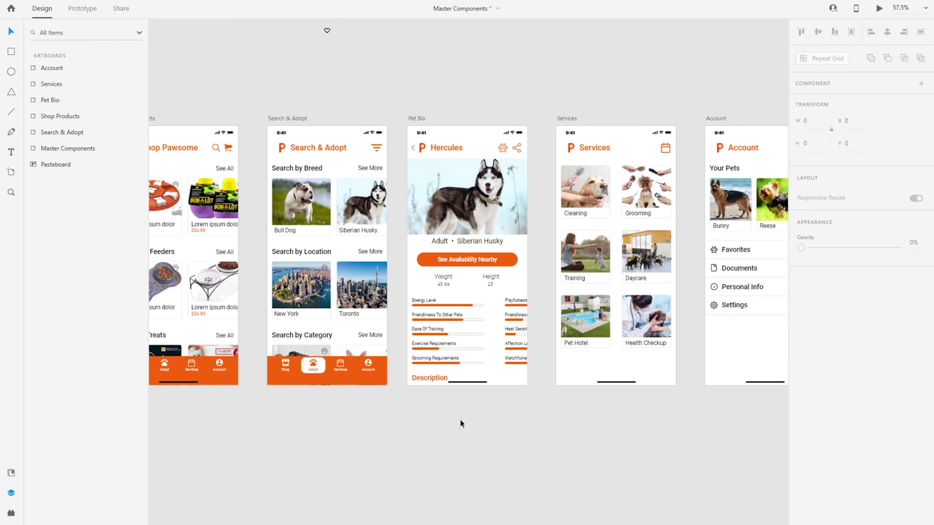
click(302, 380)
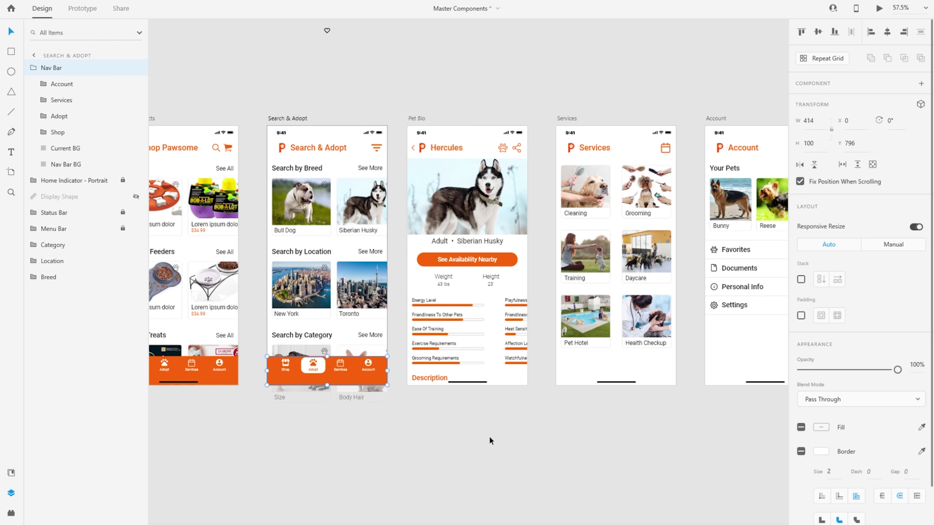
click(406, 435)
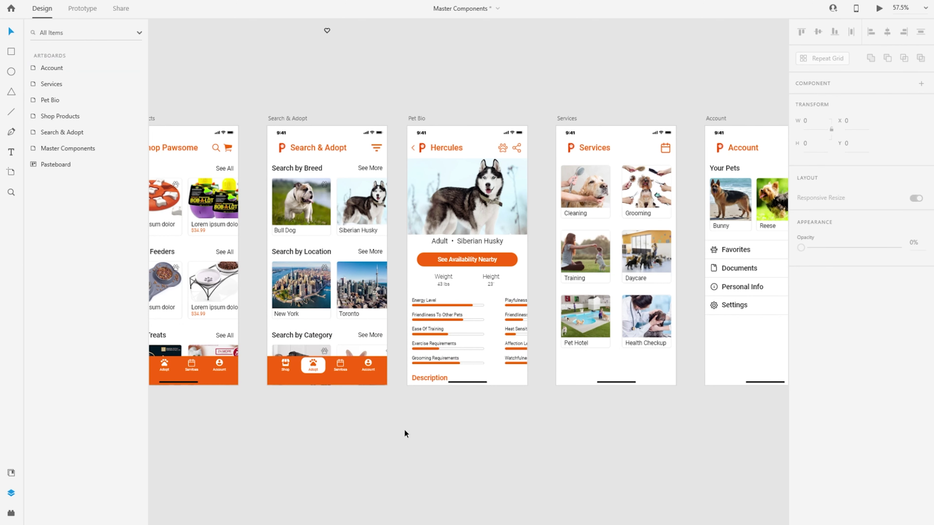
drag(283, 411, 412, 405)
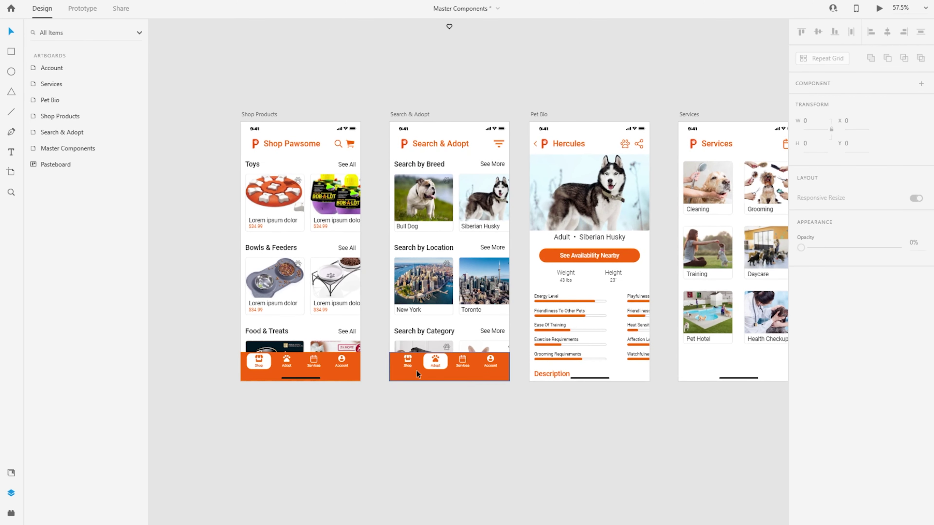
drag(229, 129, 659, 410)
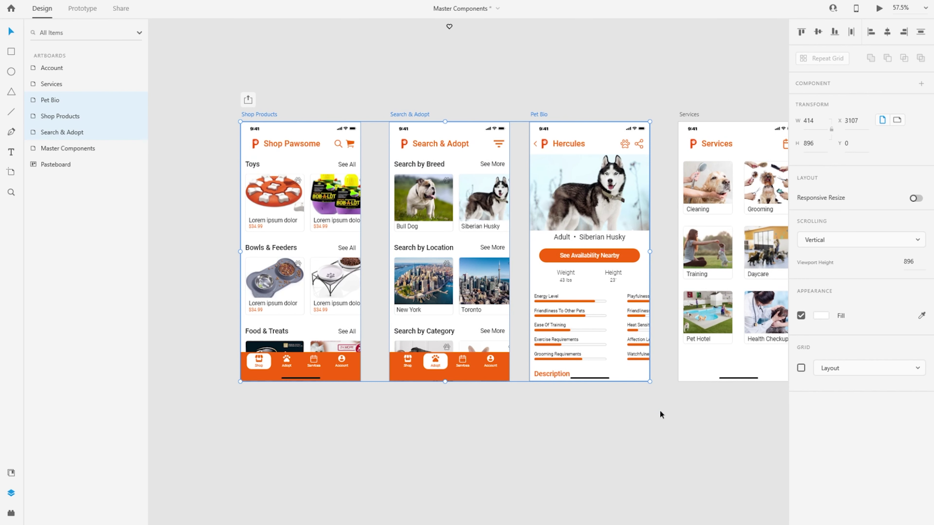
key(ctrl+3)
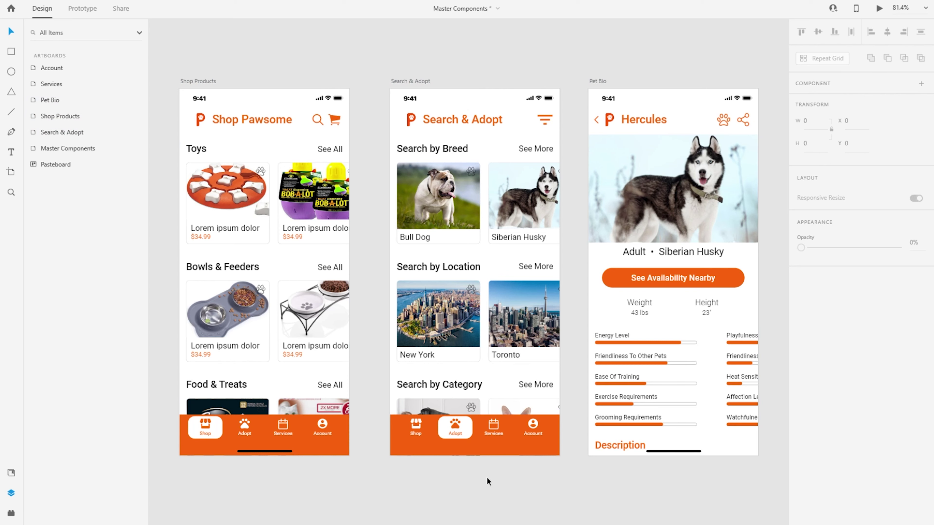
click(400, 435)
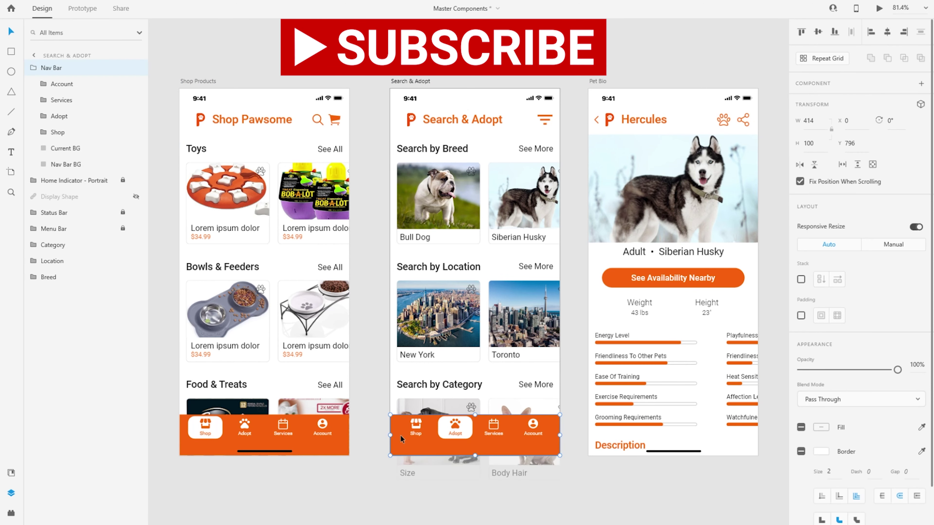
click(419, 200)
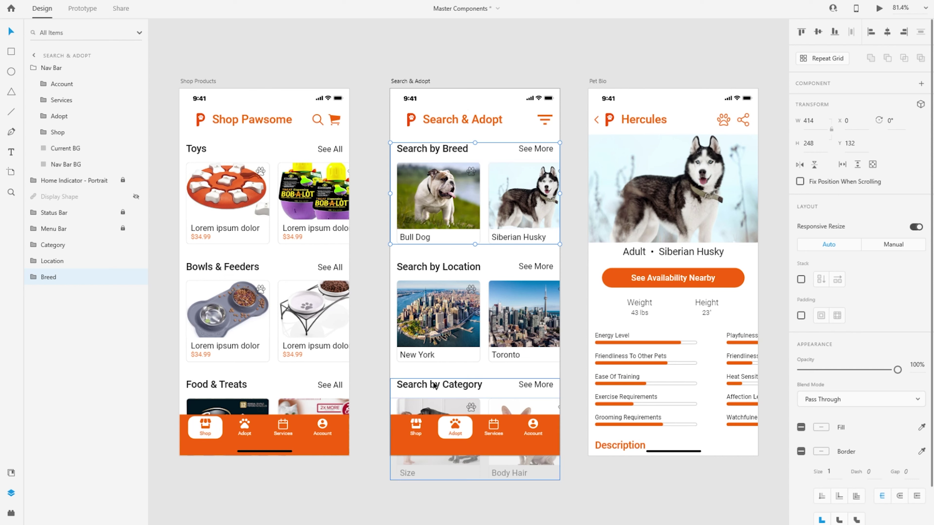
click(409, 119)
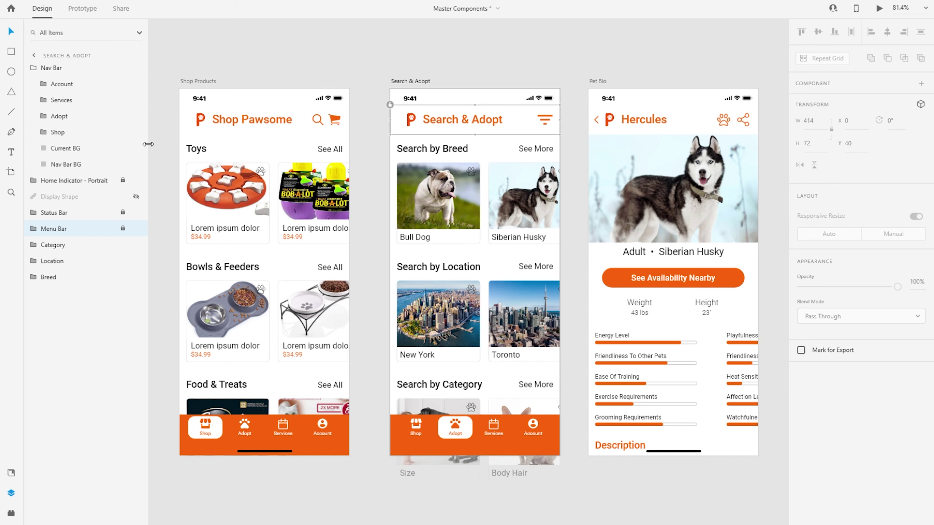
click(70, 132)
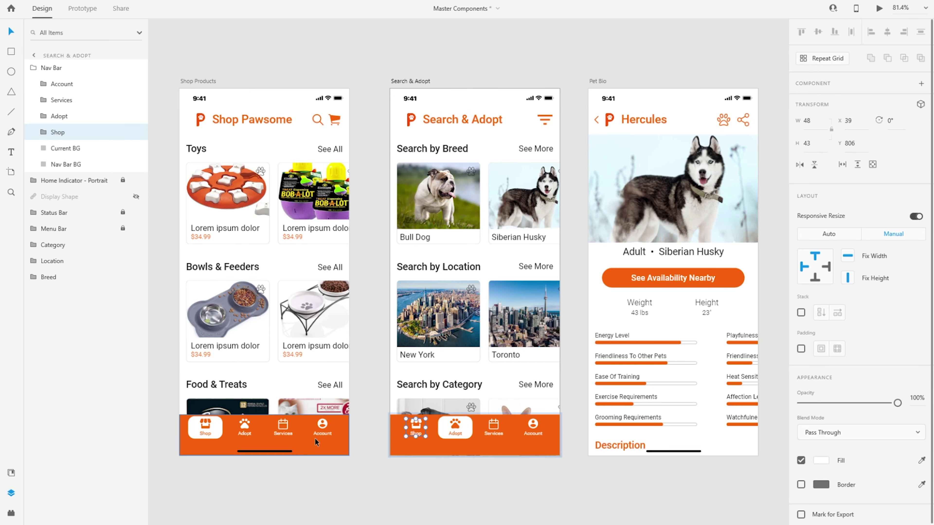
click(312, 438)
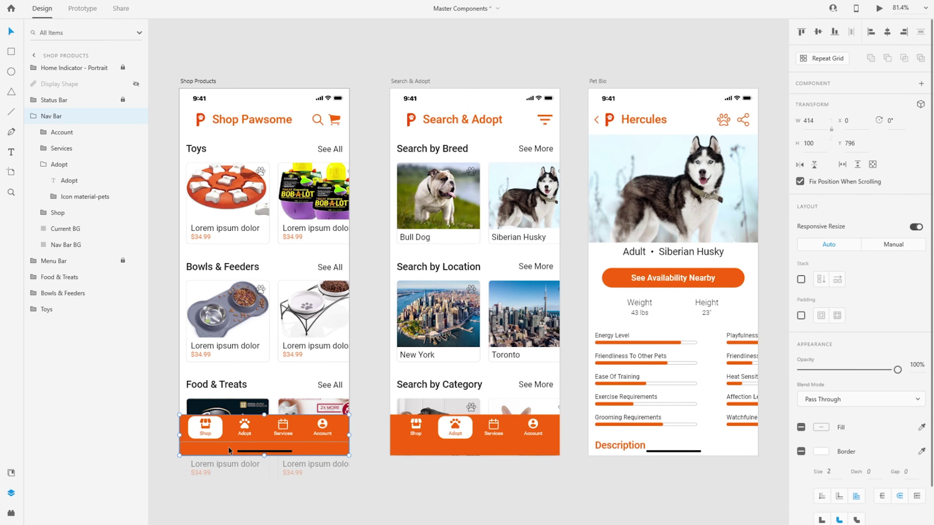
Delete the Nav Bar group from the Search & Adopt artboard
click(400, 429)
key(Delete)
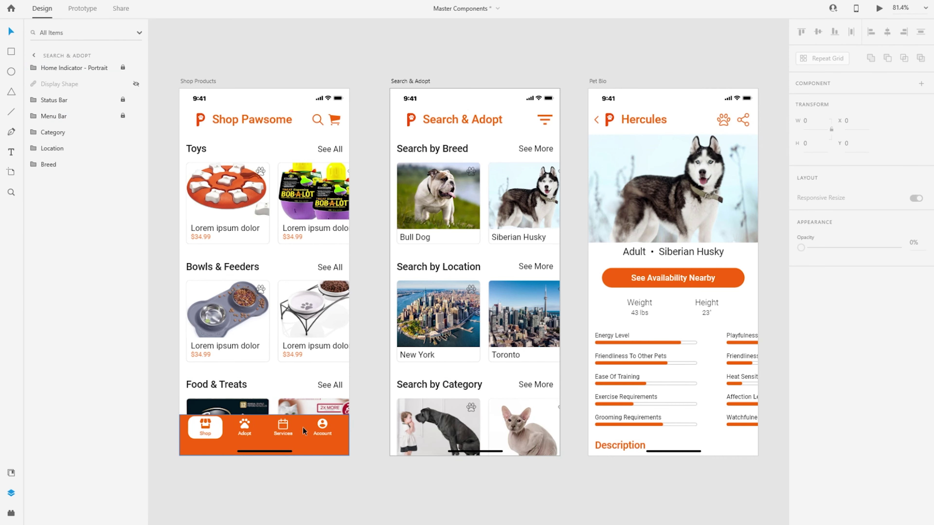
Turn the Nav Bar group on the Shop Products artboard into a main component
click(307, 437)
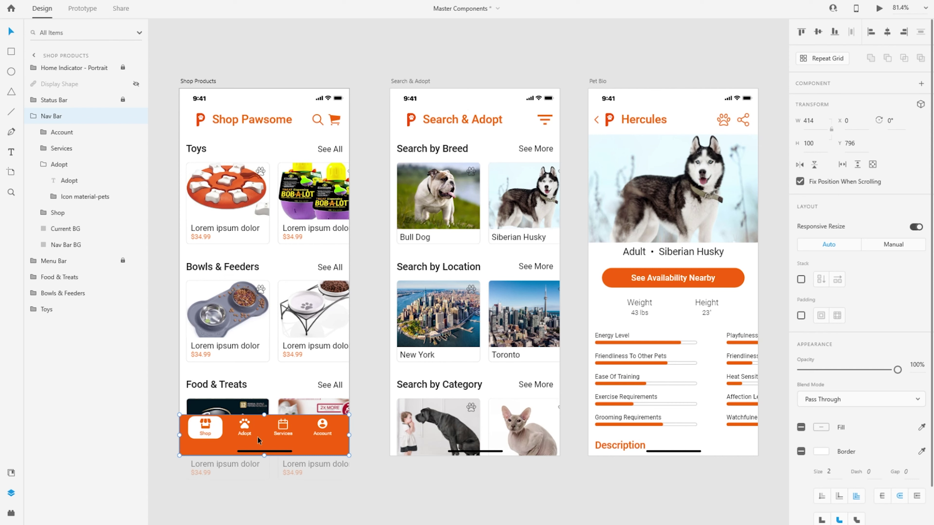
right_click(258, 428)
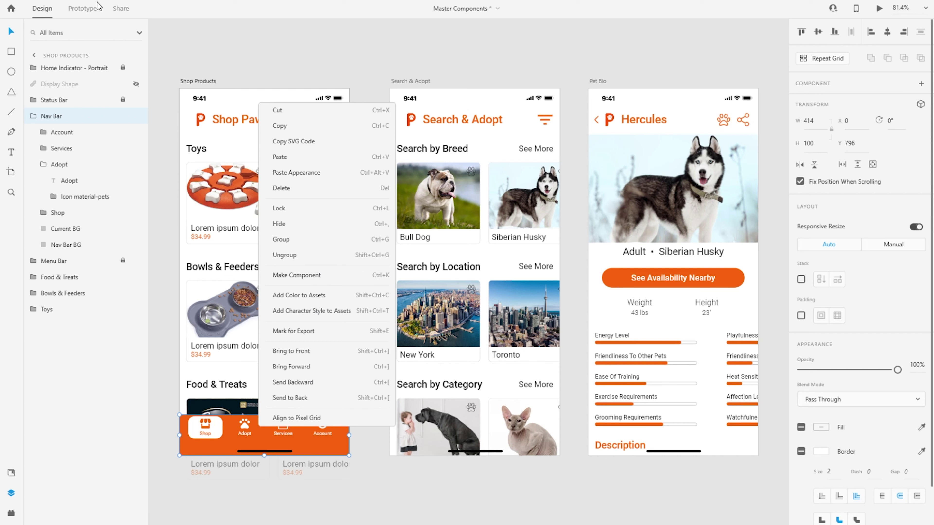
click(169, 446)
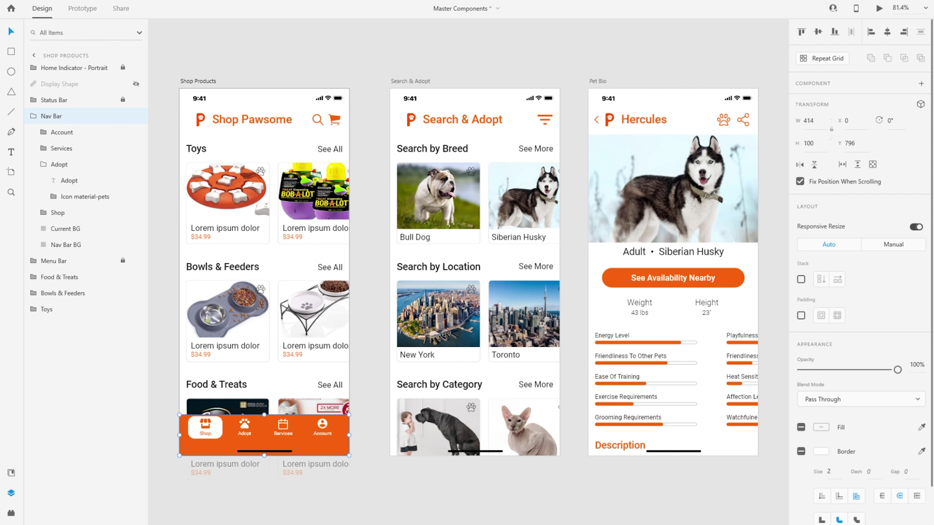
right_click(68, 115)
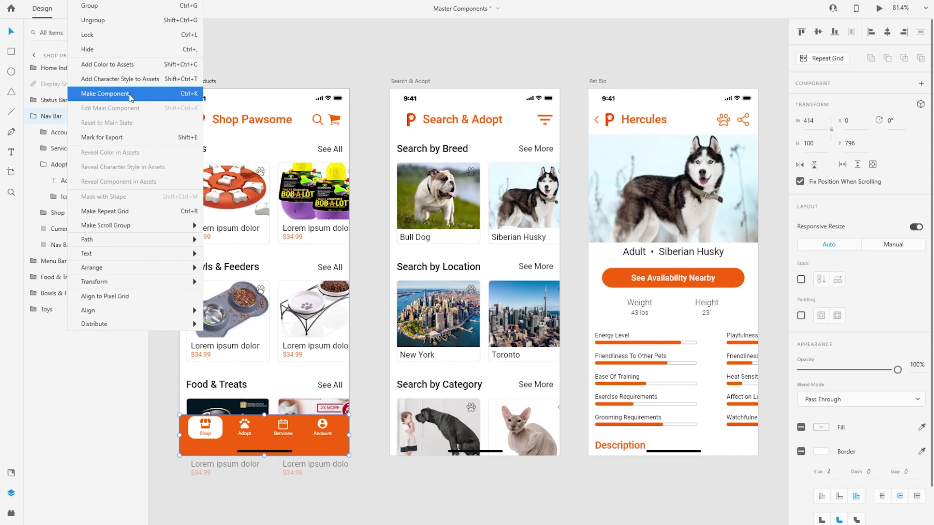
click(50, 118)
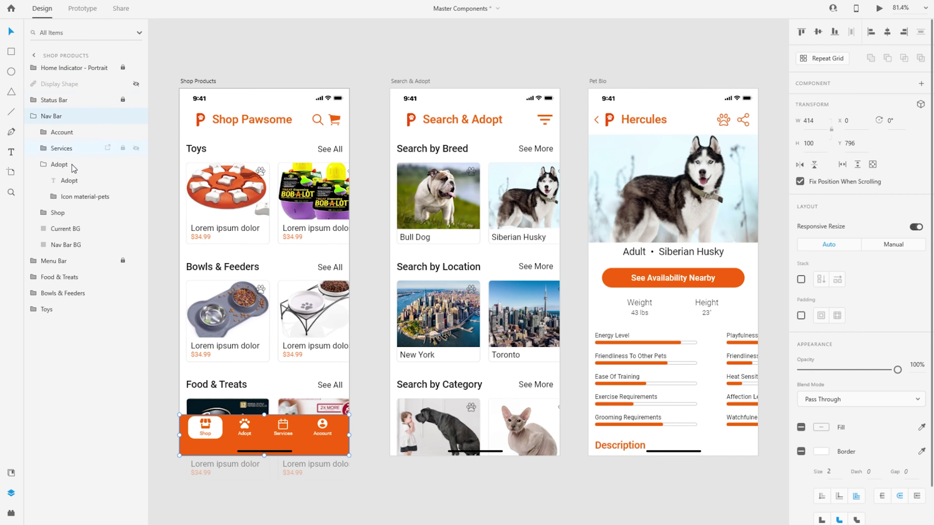
right_click(56, 117)
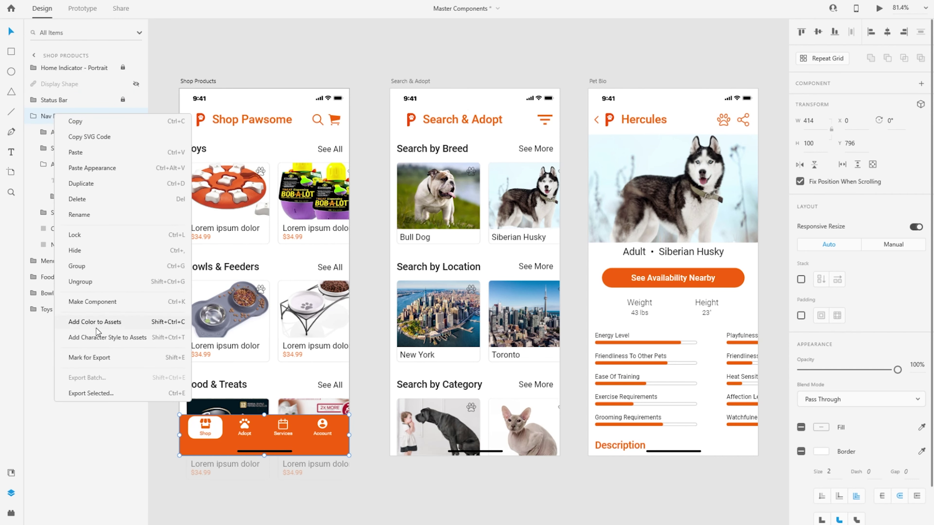
click(254, 432)
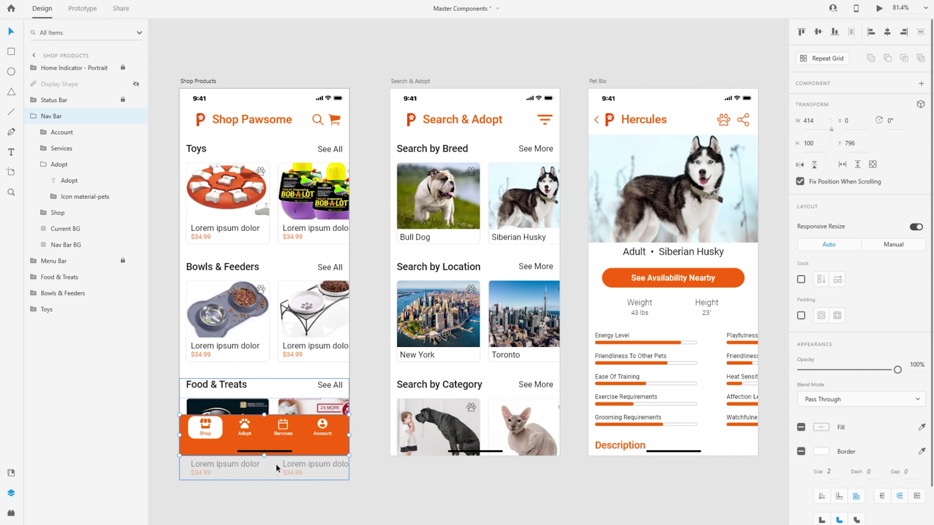
right_click(264, 430)
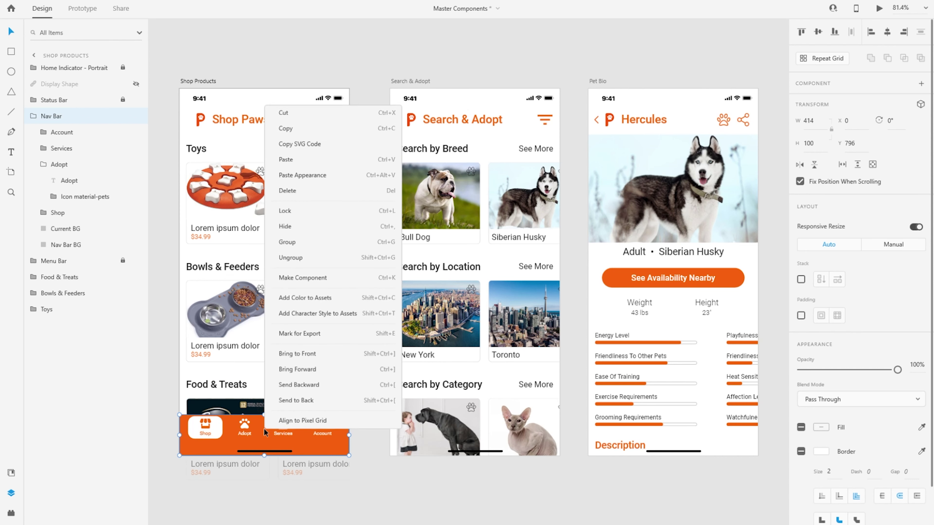
click(318, 282)
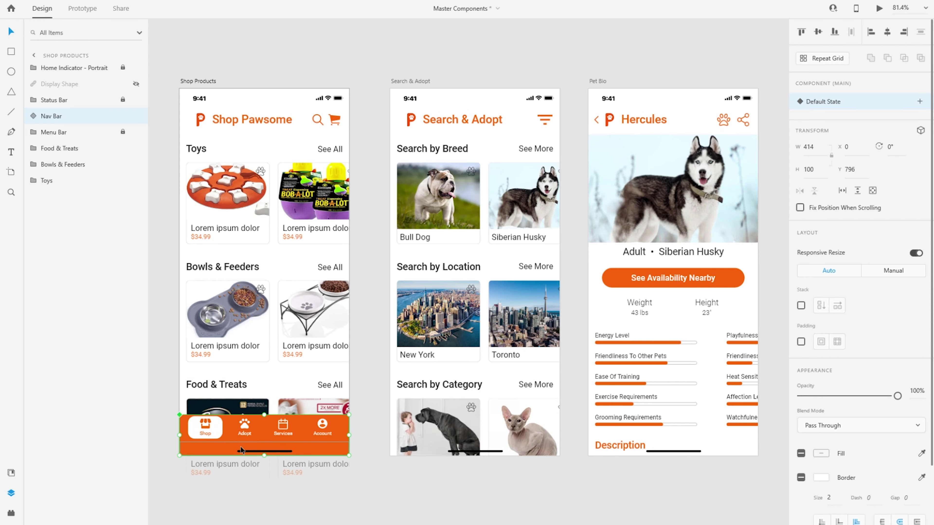
Move the main Nav Bar component off the Shop Products artboard onto the pasteboard directly below, at X 3107, Y 1415
scroll(240, 446, down, 5)
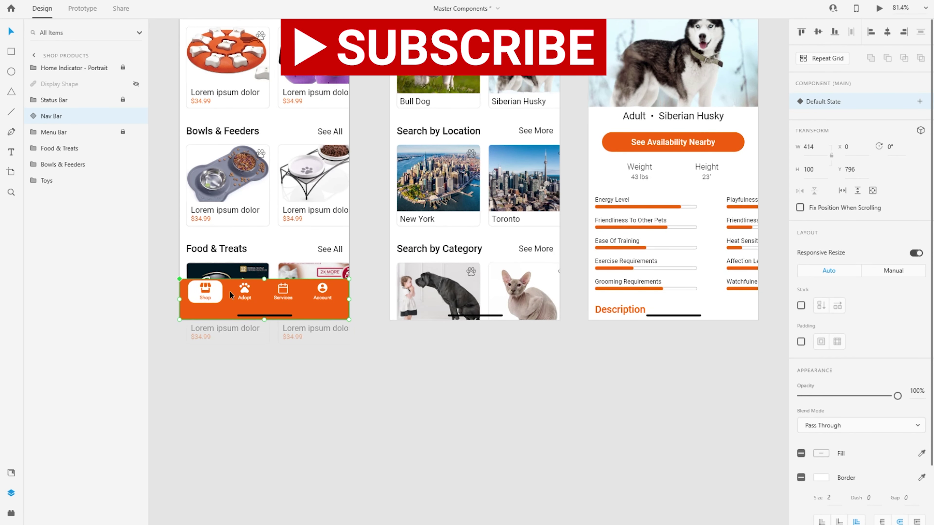
scroll(230, 291, down, 2)
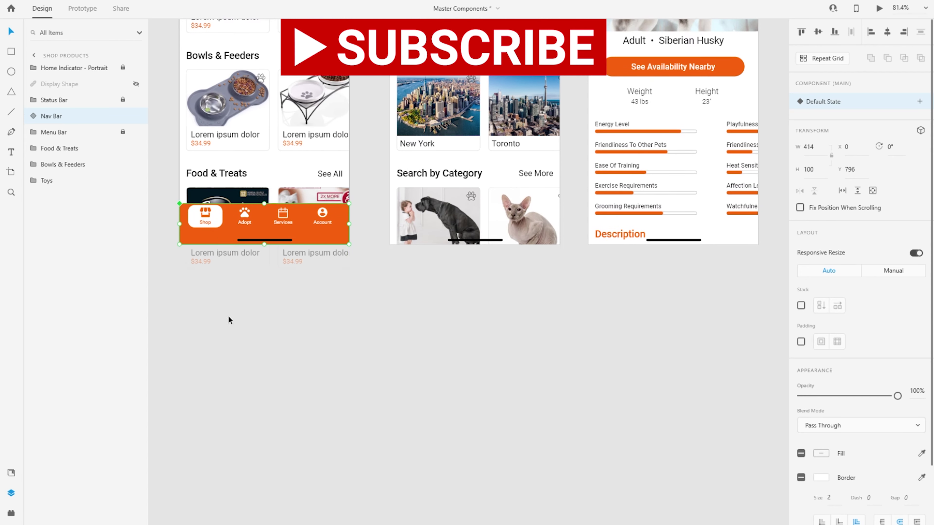
drag(229, 215, 228, 477)
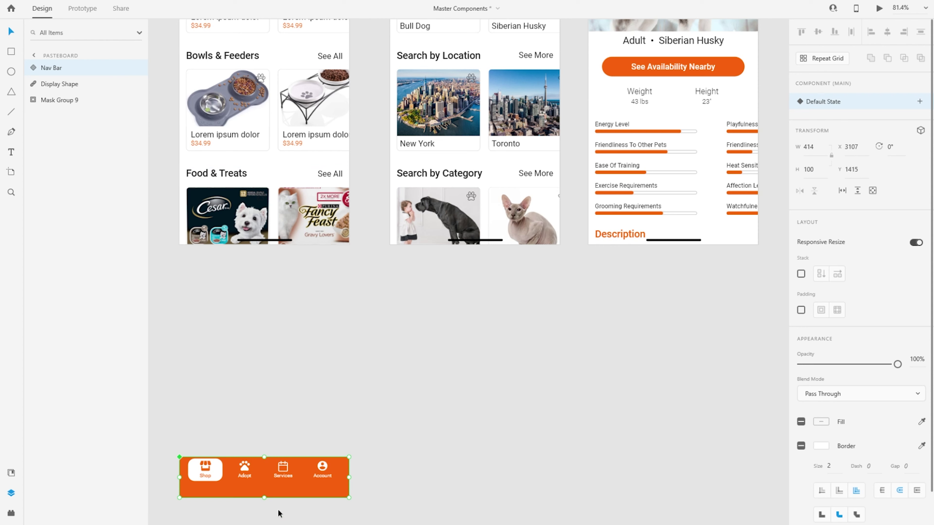
Copy the main Nav Bar component, paste an instance onto the Shop Products artboard, and place it at the artboard's bottom at Y 796
right_click(262, 474)
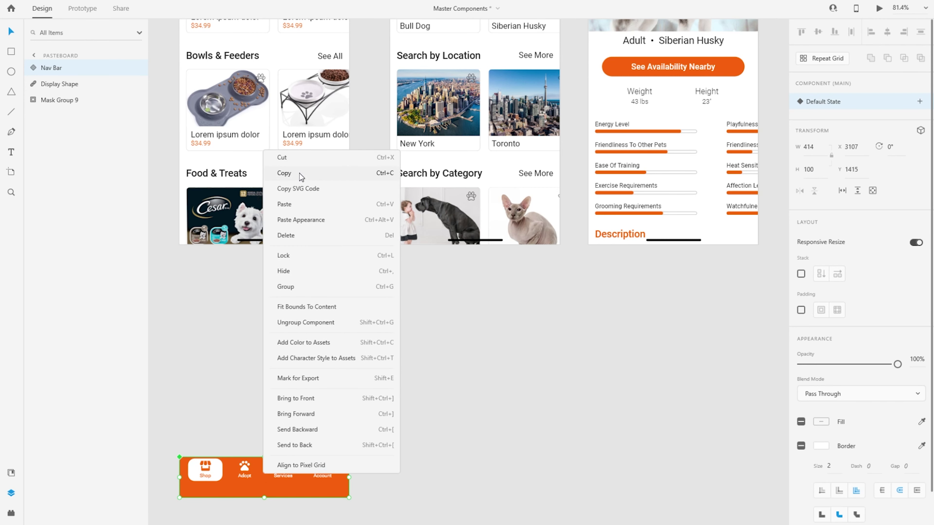
click(299, 173)
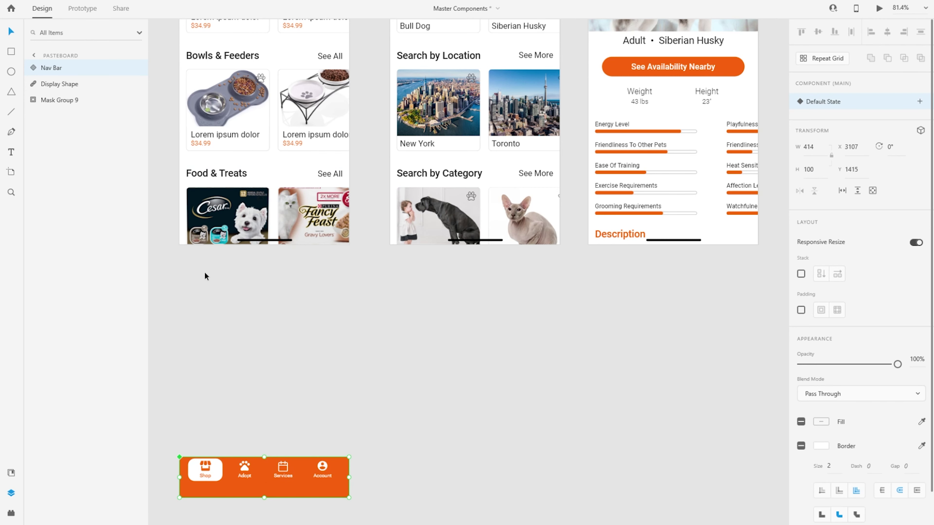
scroll(208, 294, up, 6)
click(208, 81)
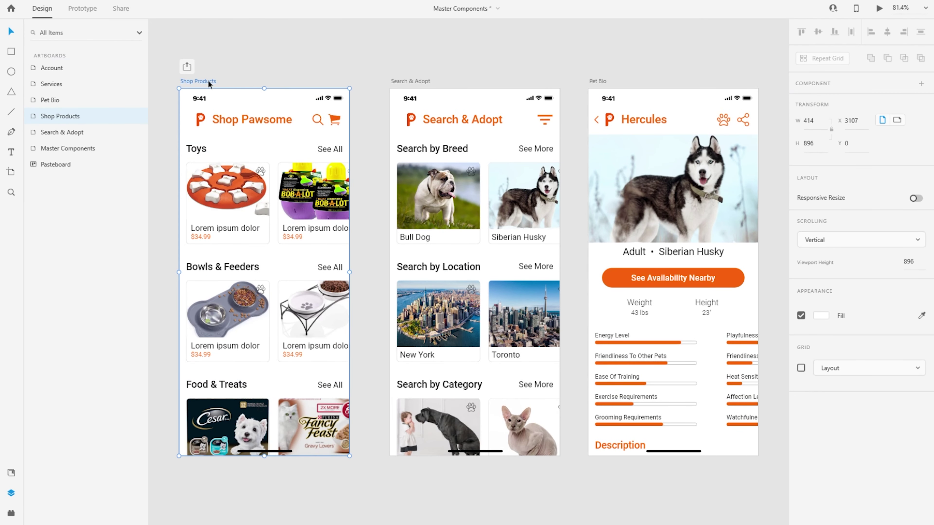
key(ctrl+v)
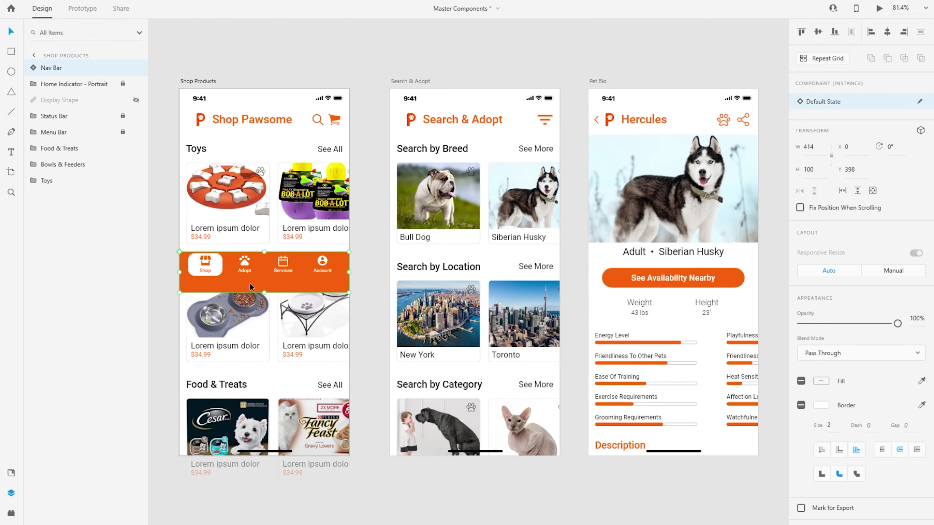
drag(250, 283, 247, 443)
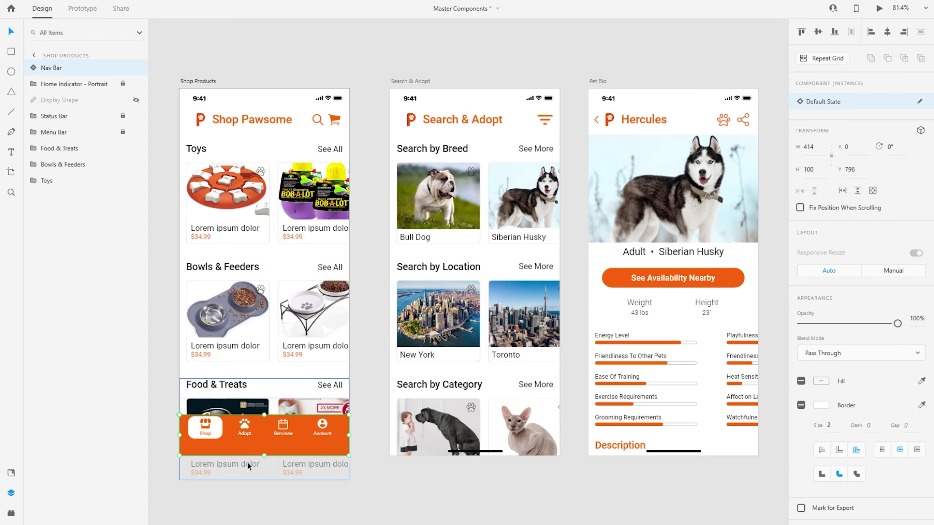
Copy the Nav Bar instance from the Shop Products artboard and paste it onto the Search & Adopt artboard
scroll(167, 464, up, 4)
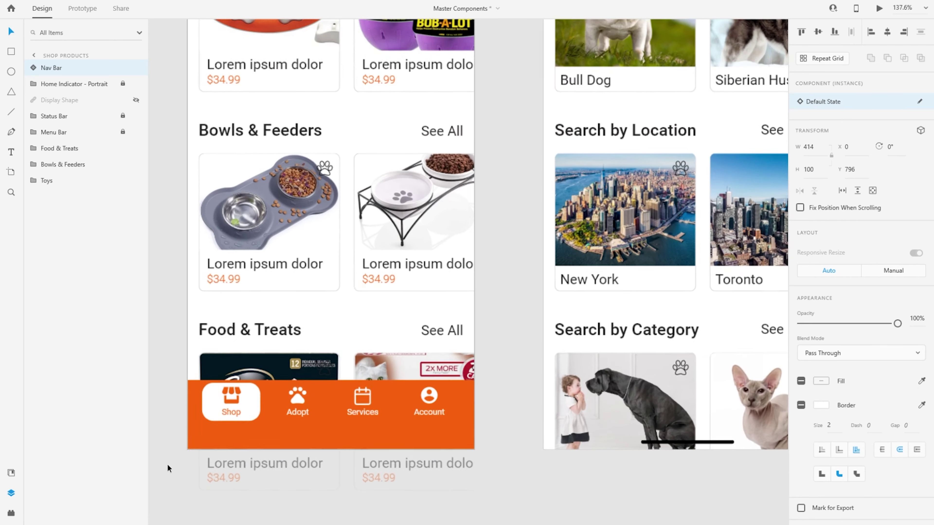
scroll(166, 464, up, 4)
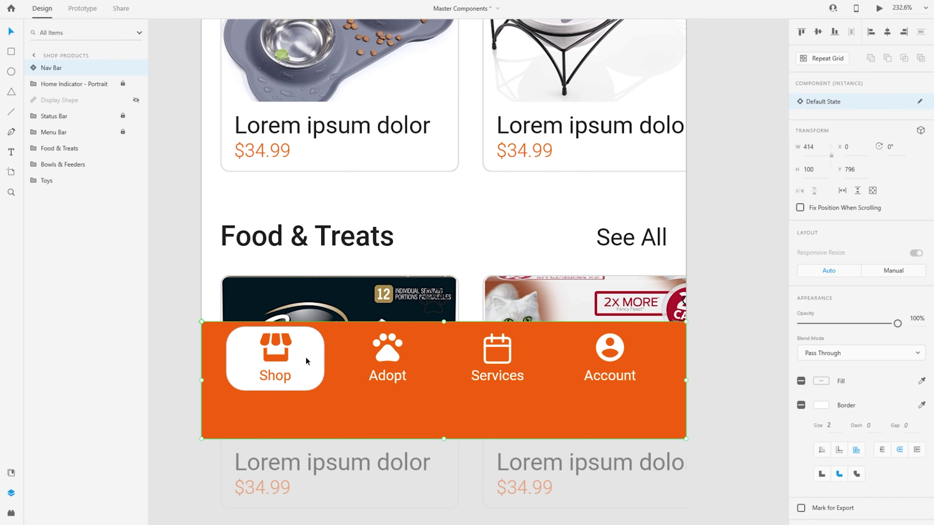
key(ctrl+0)
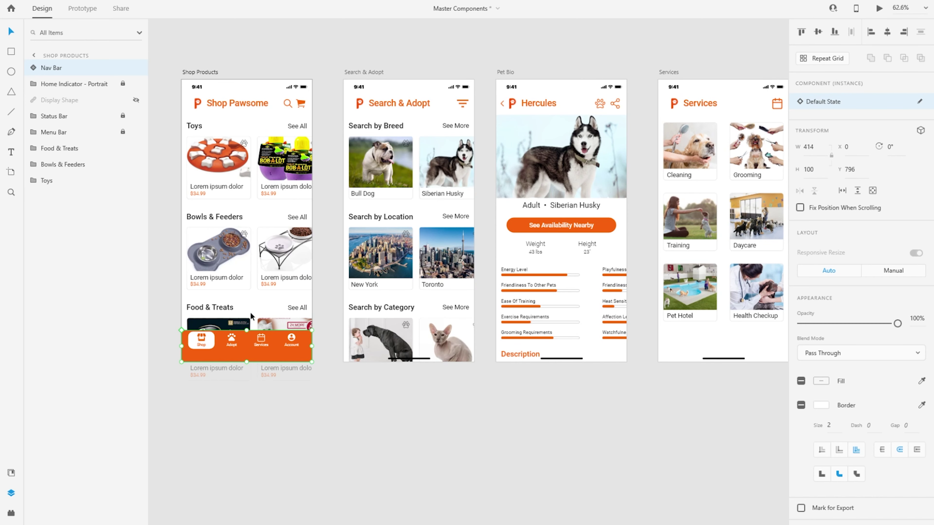
right_click(232, 348)
click(251, 30)
click(359, 72)
key(ctrl+v)
Mark Adopt as current in the Search & Adopt nav bar instance: move the white highlight behind Adopt, colour Shop white and Adopt orange
scroll(421, 348, up, 4)
scroll(421, 348, up, 4)
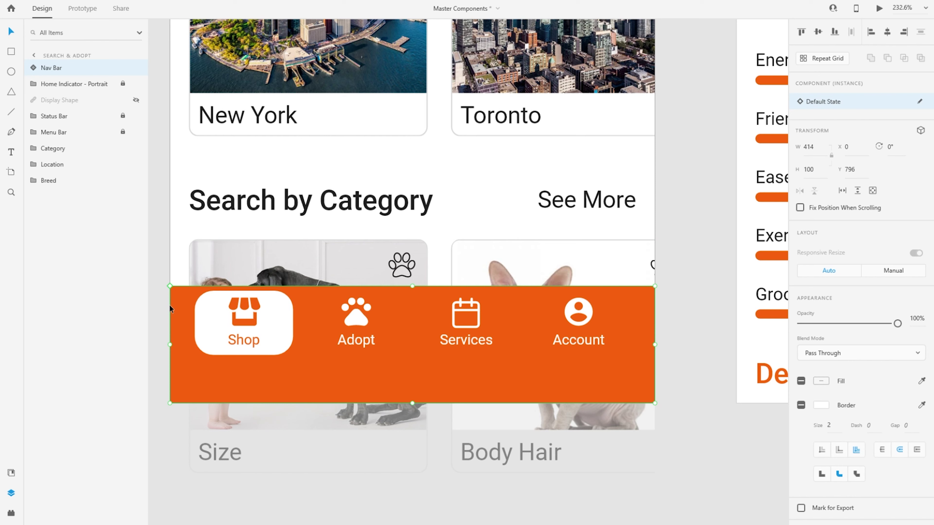
double_click(278, 328)
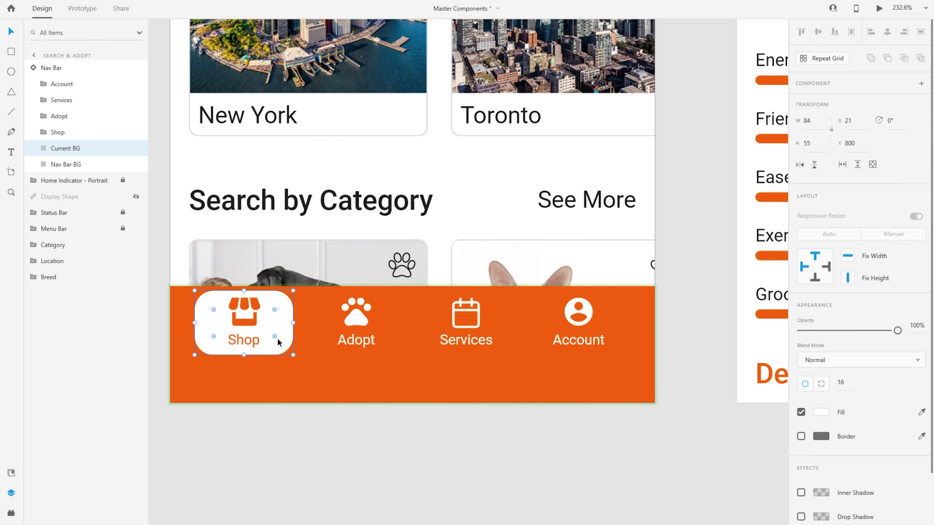
drag(275, 325, 391, 316)
click(246, 319)
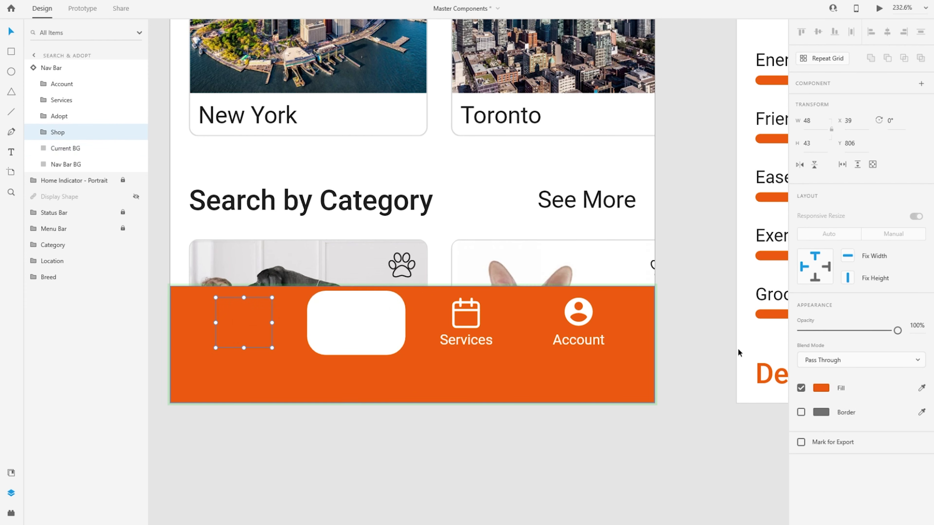
click(821, 388)
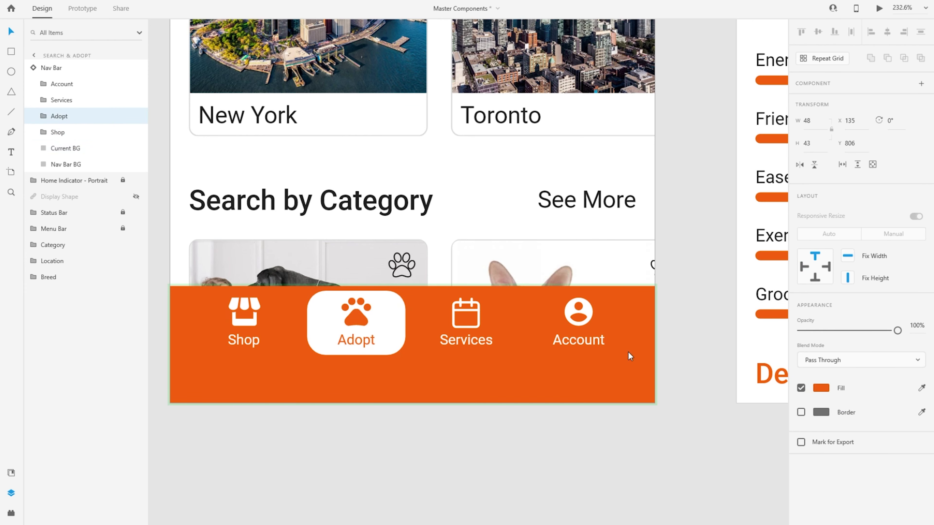
key(Escape)
Compare the Shop Products nav bar instance with the main Nav Bar component on the pasteboard
key(ctrl+0)
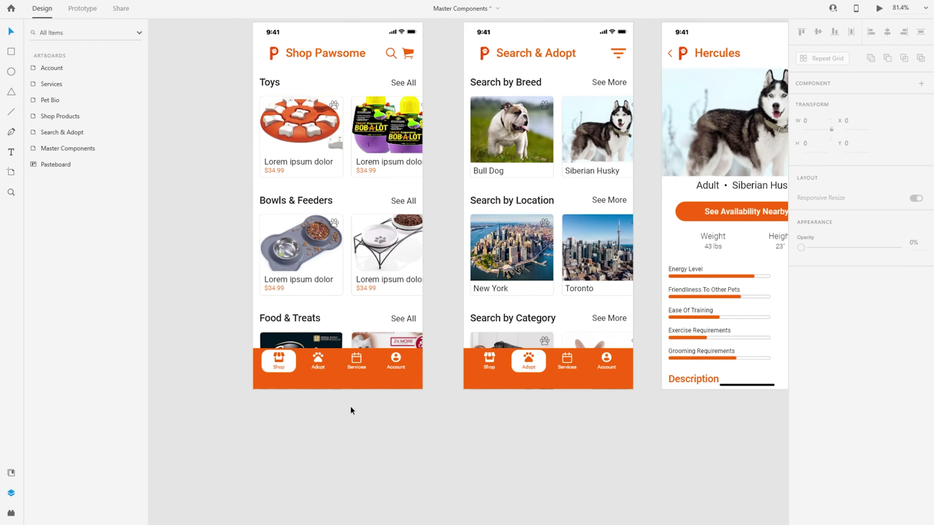
scroll(350, 406, up, 5)
click(349, 370)
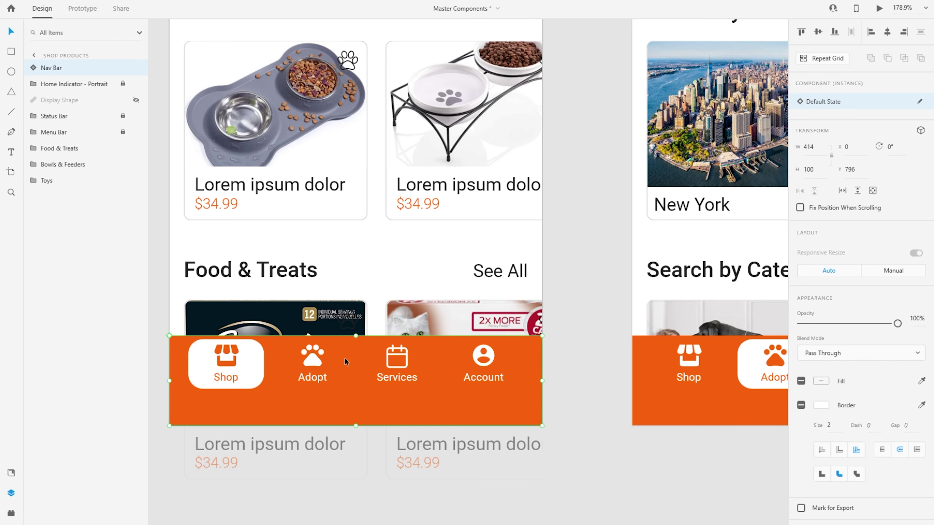
scroll(294, 352, down, 5)
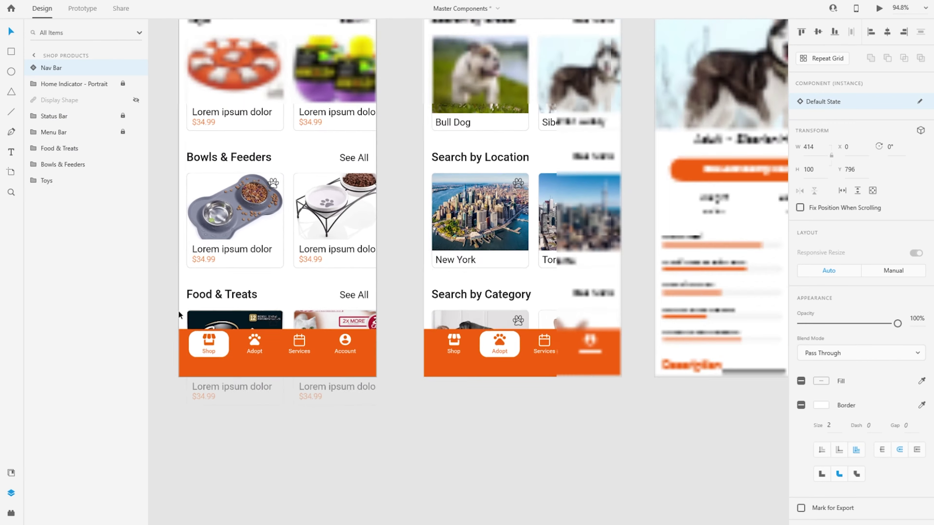
scroll(431, 362, down, 3)
scroll(189, 403, up, 5)
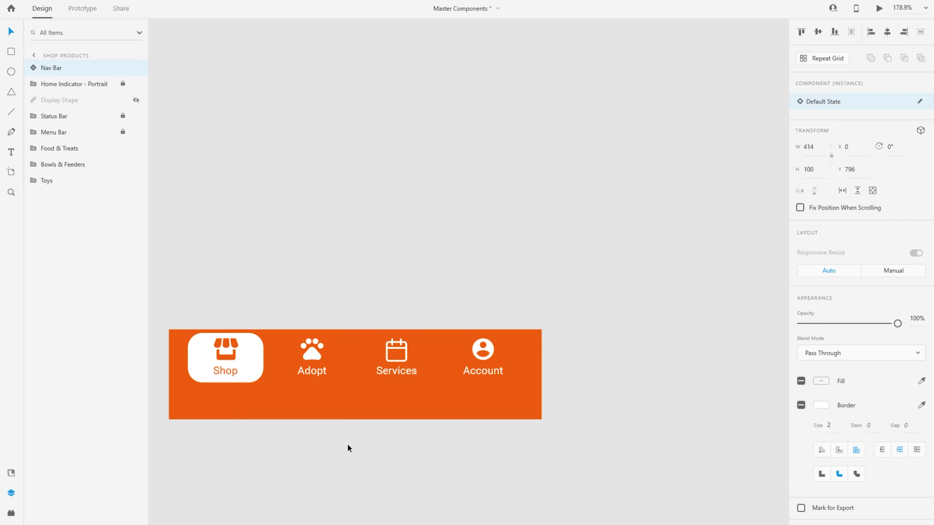
scroll(255, 332, down, 1)
scroll(256, 332, down, 3)
scroll(394, 350, up, 5)
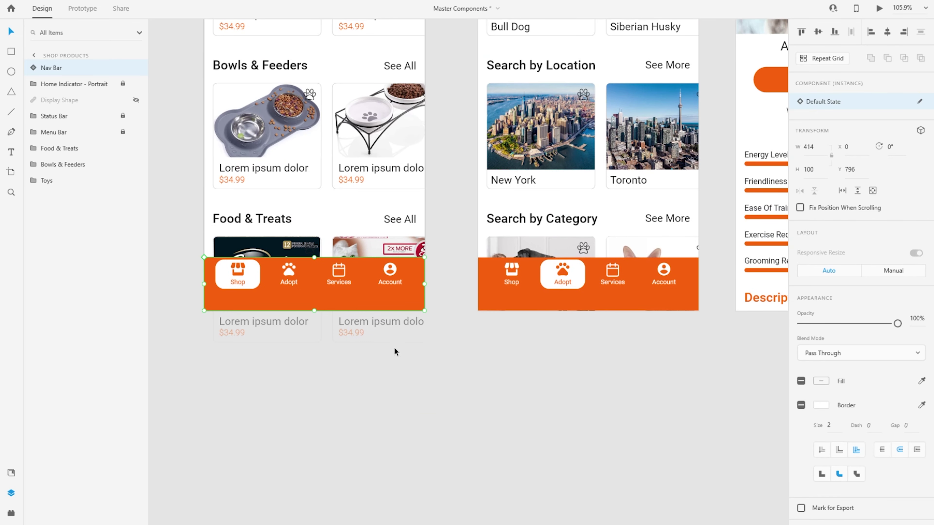
Examine the edited Nav Bar instance on the Search & Adopt artboard against the main component on the pasteboard
drag(709, 296, 538, 488)
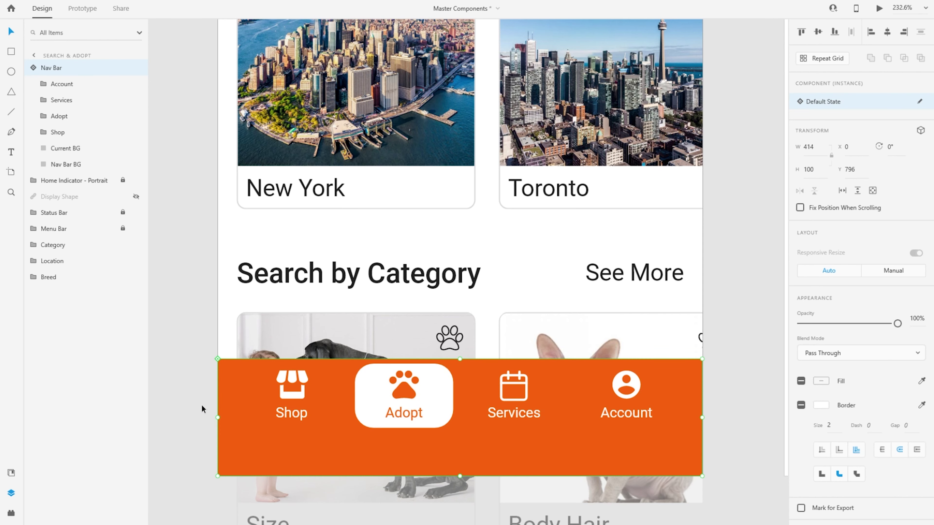
scroll(202, 404, down, 3)
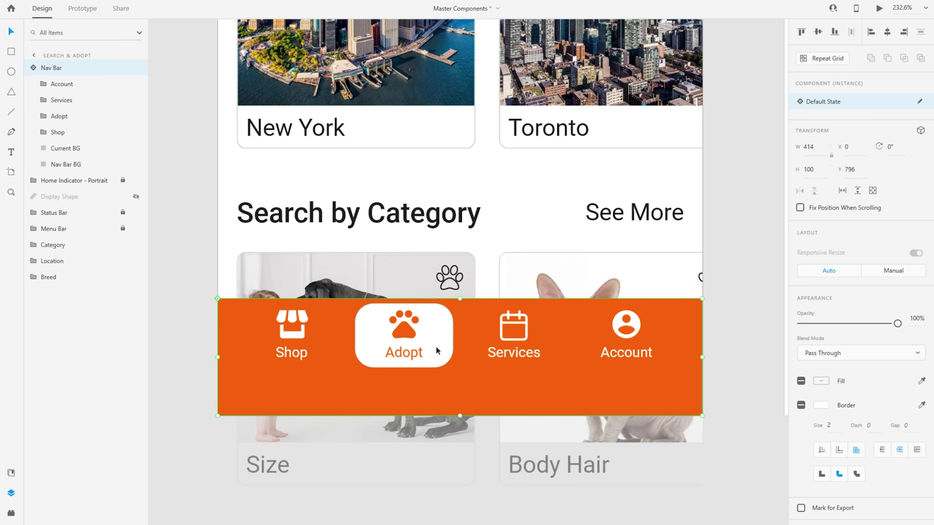
key(ctrl+0)
scroll(509, 428, down, 3)
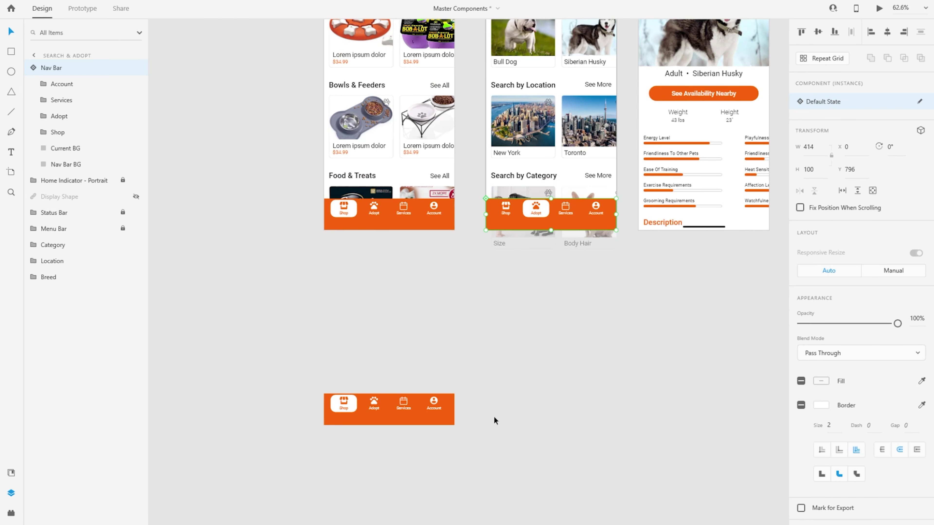
click(402, 408)
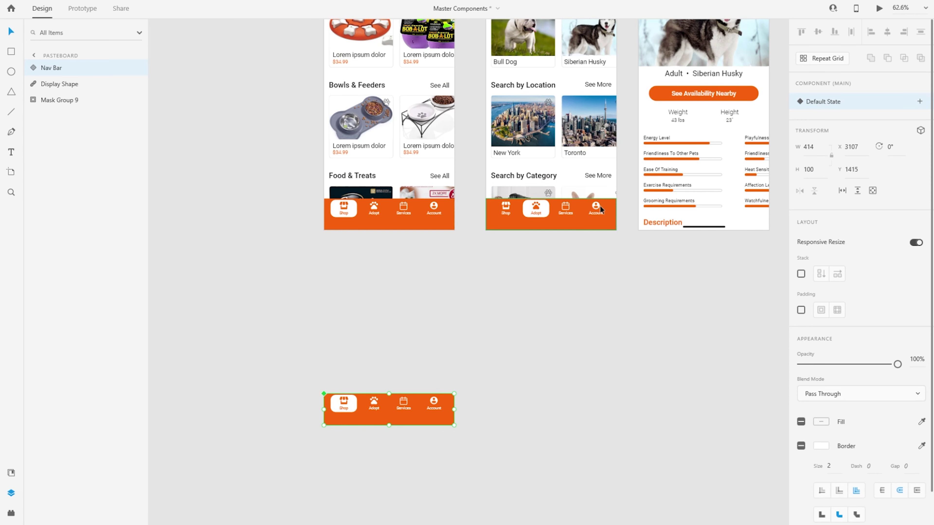
scroll(386, 420, up, 5)
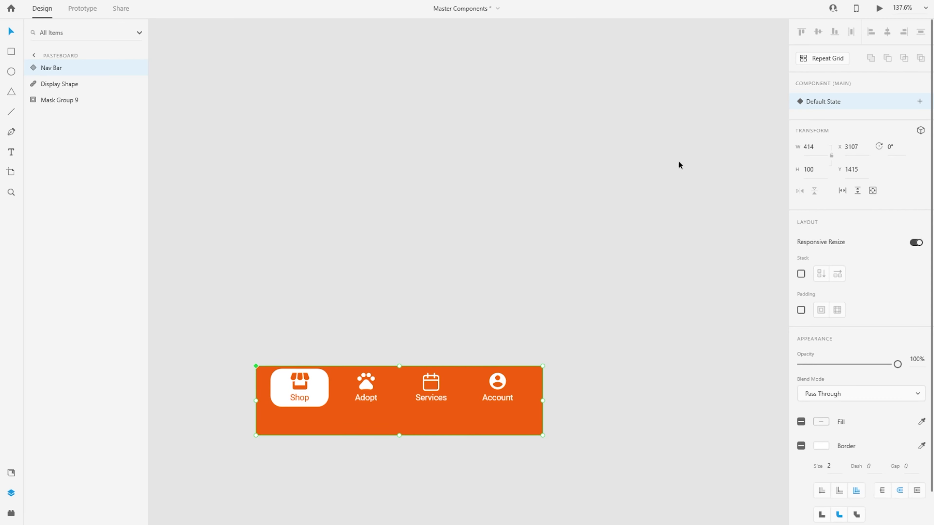
scroll(400, 290, down, 6)
scroll(400, 290, left, 3)
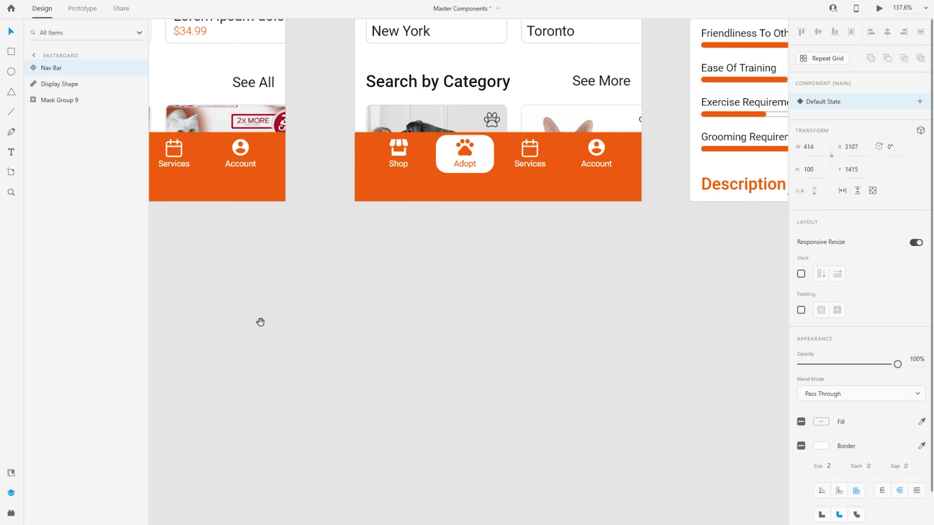
Try moving the white Current BG highlight from Shop to behind Services in the main Nav Bar component on the pasteboard
scroll(404, 158, up, 8)
scroll(404, 158, right, 6)
drag(404, 158, 481, 46)
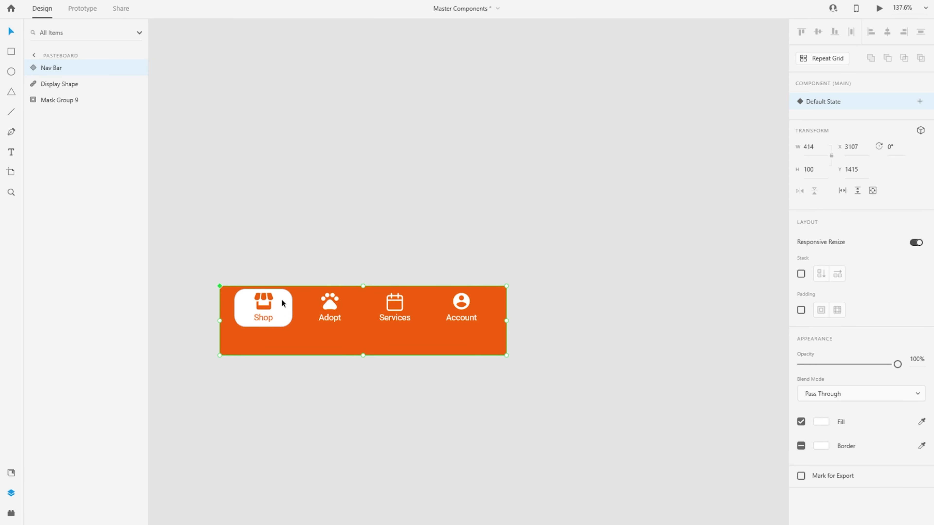
double_click(289, 312)
drag(285, 309, 416, 305)
Compare the Shop Products and Search & Adopt nav bar instances to see how the highlight move in the main component affects each
scroll(329, 320, down, 5)
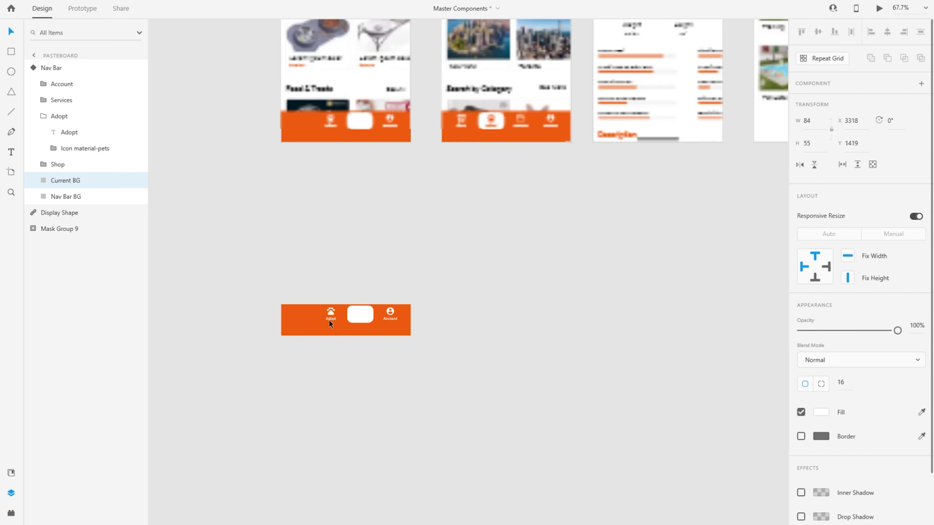
scroll(431, 199, up, 8)
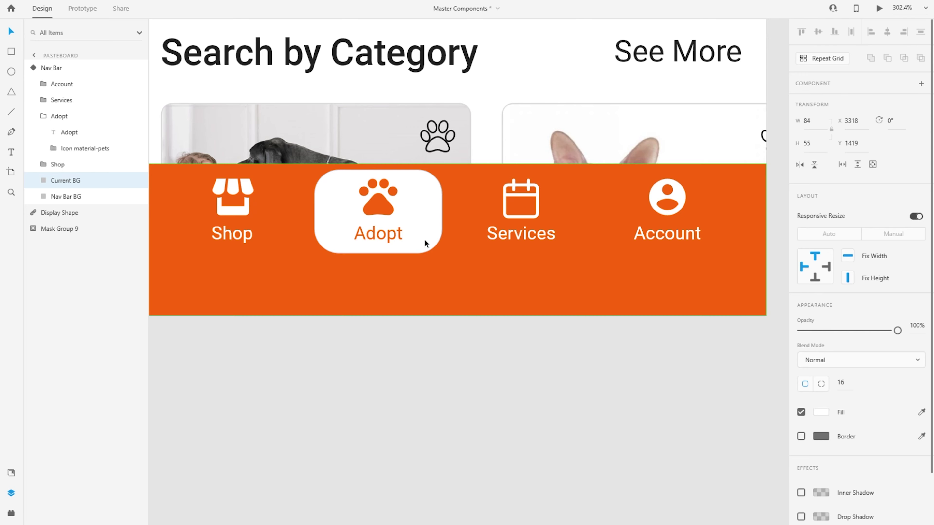
drag(459, 330, 478, 352)
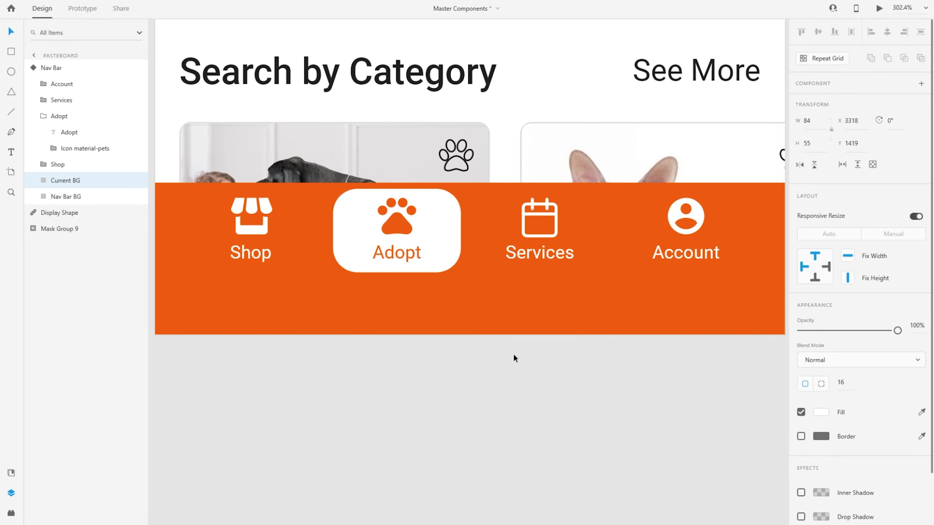
scroll(514, 358, down, 5)
scroll(375, 360, up, 2)
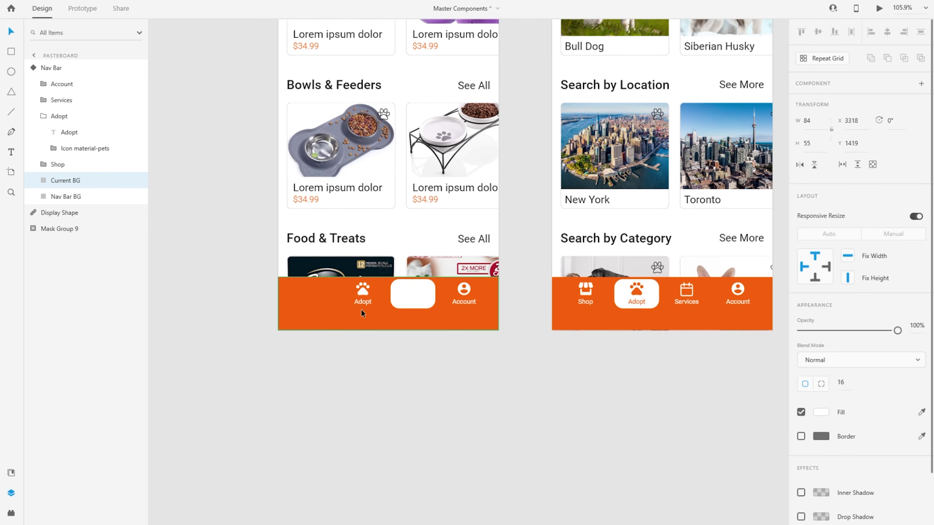
key(Escape)
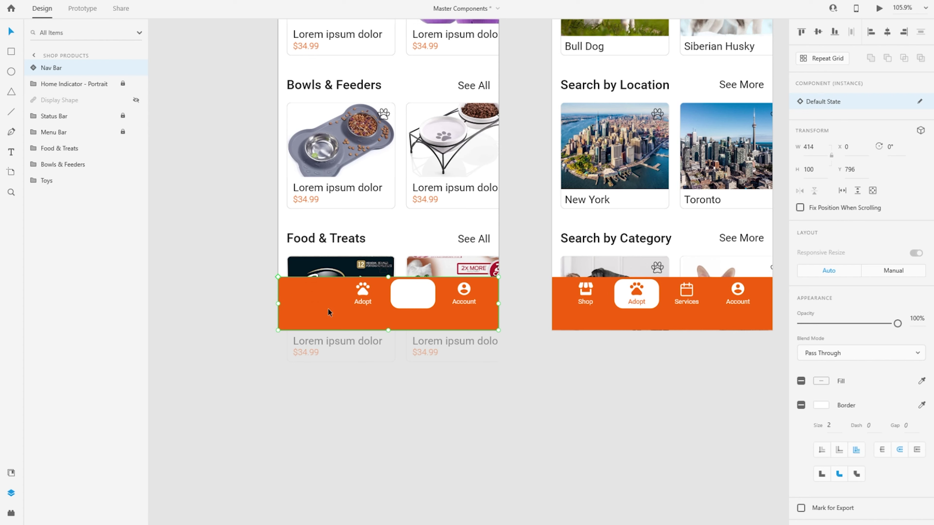
scroll(408, 311, down, 6)
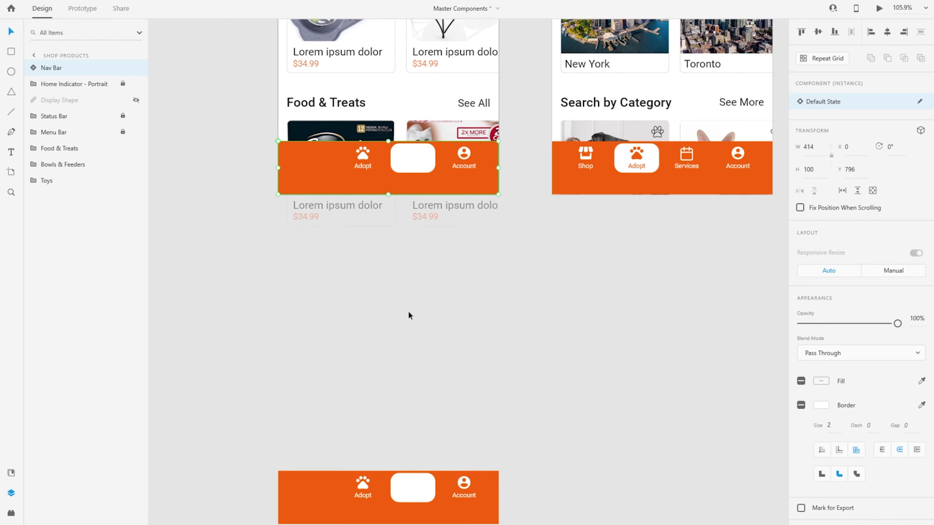
Undo the highlight move in the main Nav Bar component and check the Shop Products instance
key(ctrl+z)
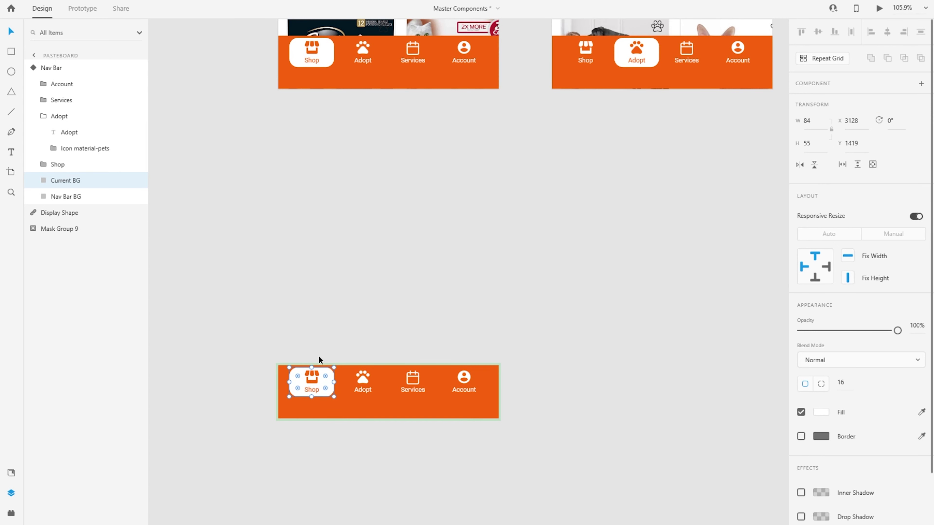
scroll(318, 356, up, 2)
scroll(318, 359, up, 3)
scroll(316, 349, up, 3)
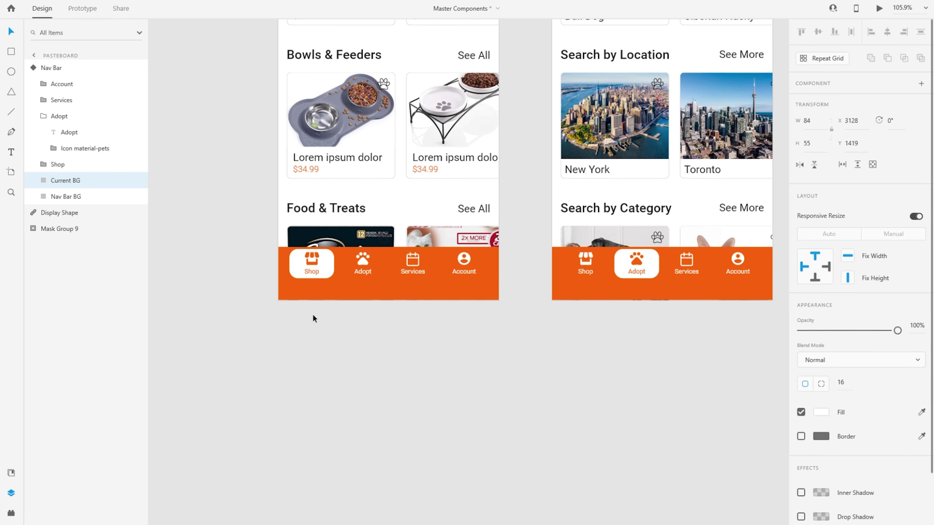
click(392, 291)
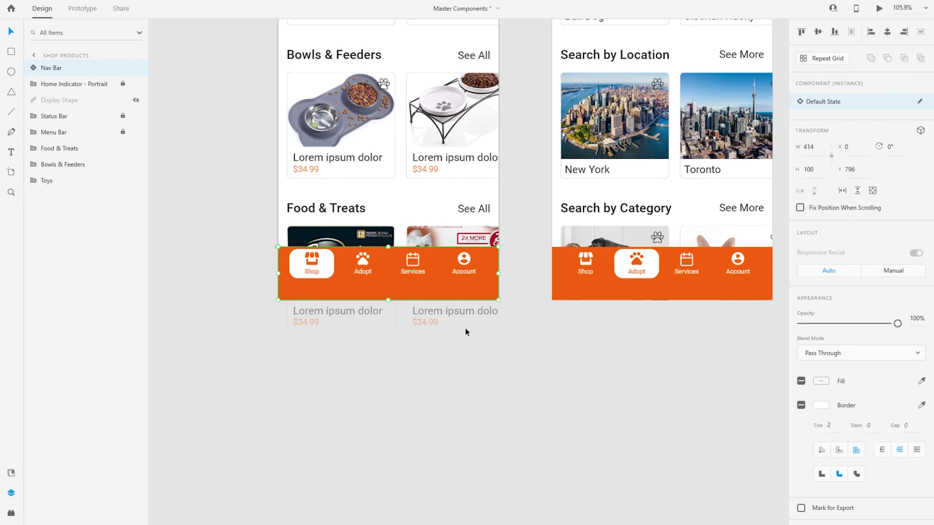
Examine the overridden tabs of the Nav Bar instance on the Search & Adopt artboard, including its Shop group
click(681, 327)
drag(650, 258, 417, 292)
scroll(417, 293, up, 5)
scroll(536, 325, down, 1)
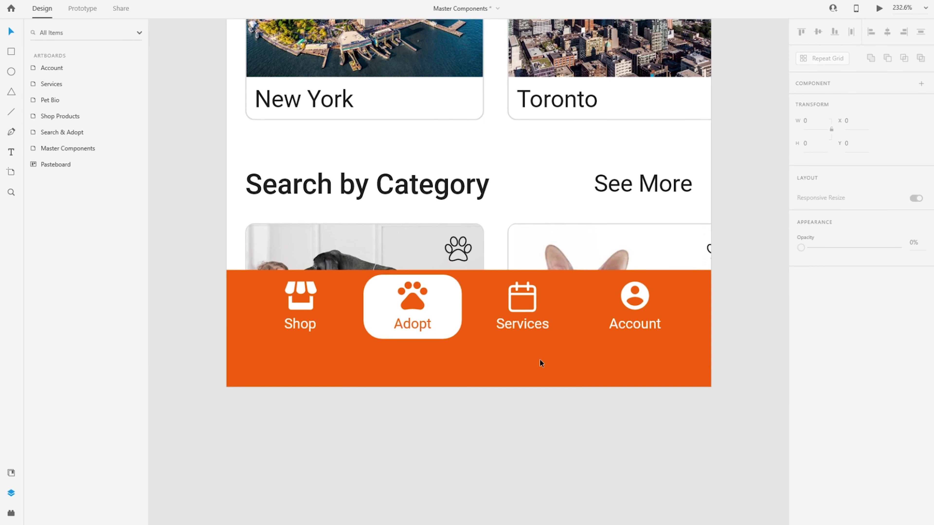
click(443, 310)
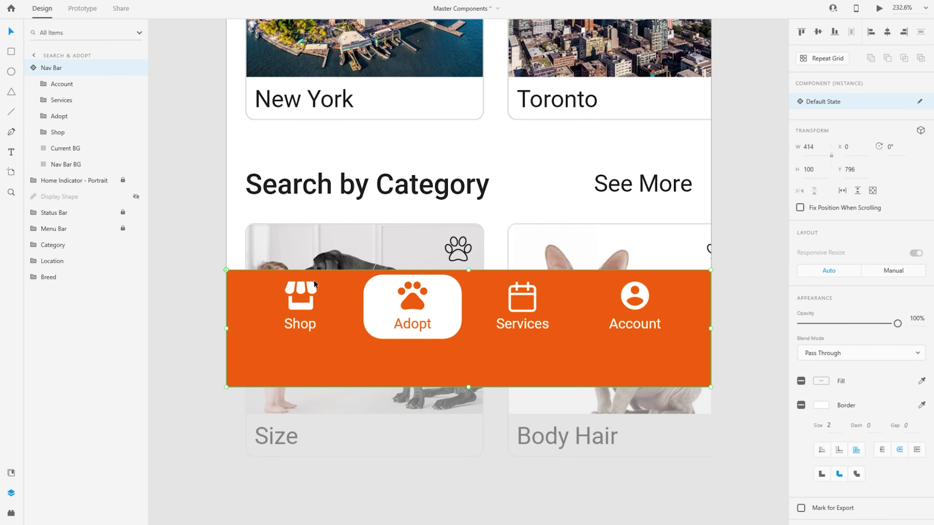
double_click(303, 289)
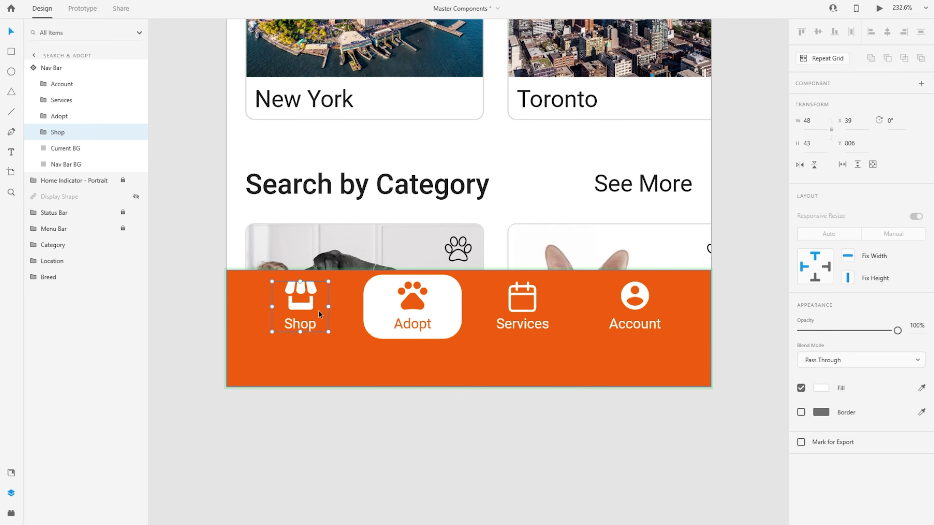
click(202, 297)
click(262, 314)
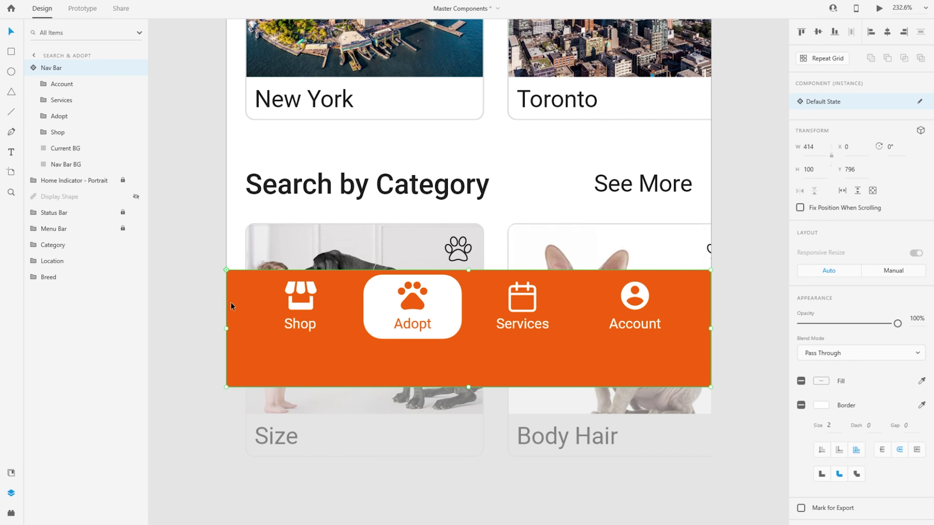
scroll(629, 324, down, 5)
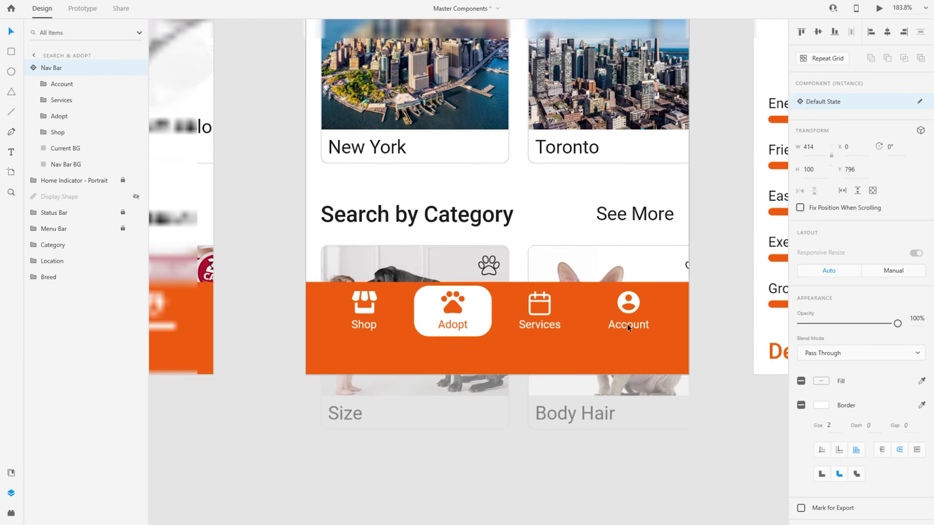
drag(653, 327, 474, 332)
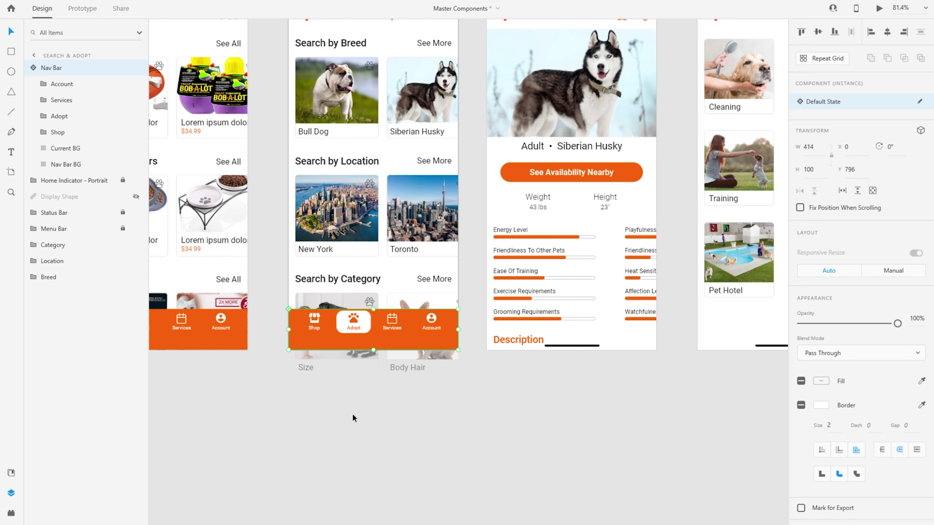
Examine the main Nav Bar component on the pasteboard and its Default State
click(376, 419)
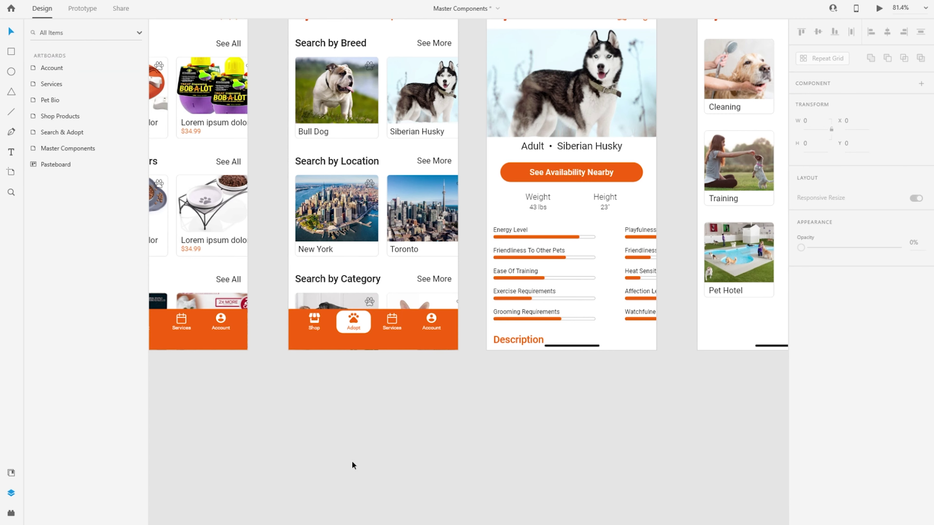
drag(363, 467, 476, 351)
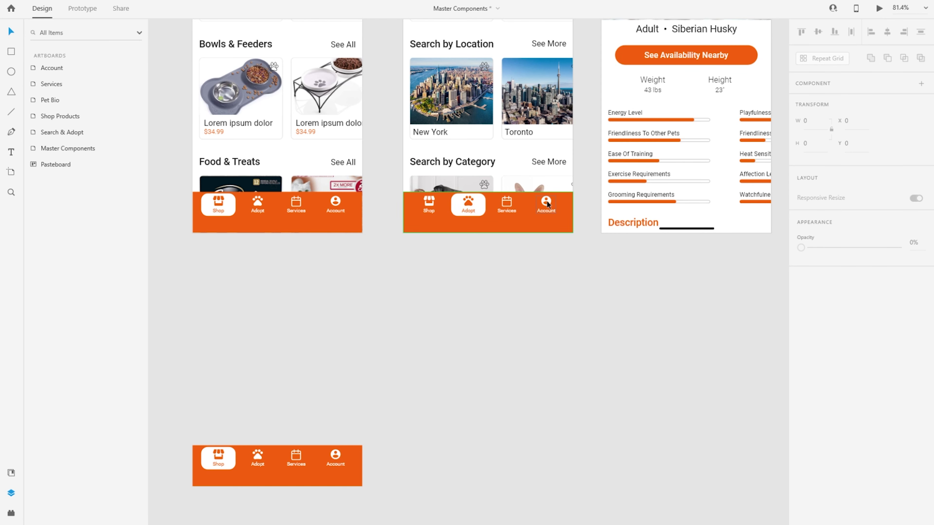
scroll(472, 225, down, 5)
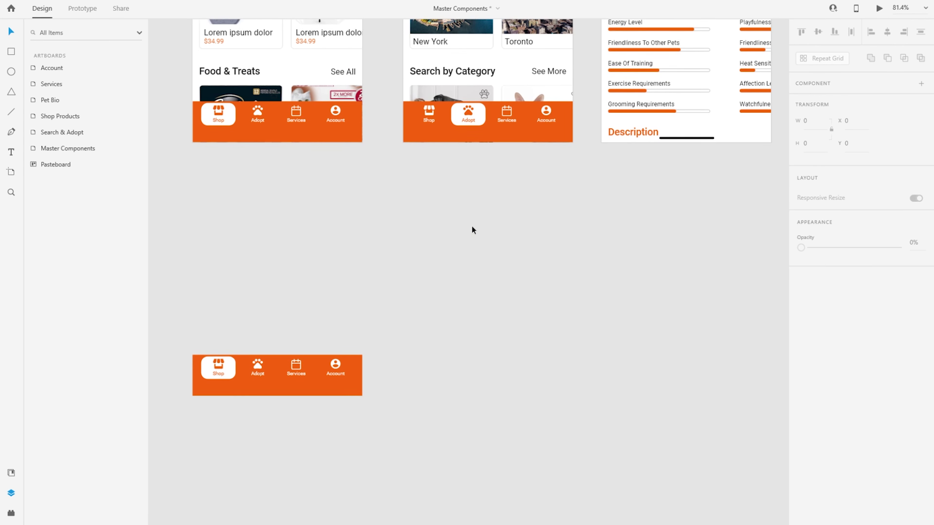
ctrl+scroll(223, 387, up, 3)
ctrl+scroll(223, 386, up, 3)
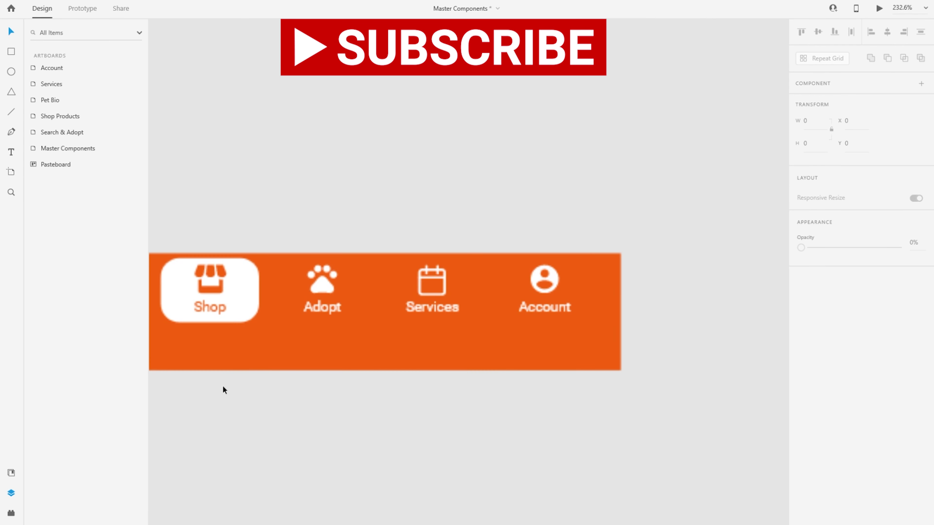
drag(294, 413, 346, 361)
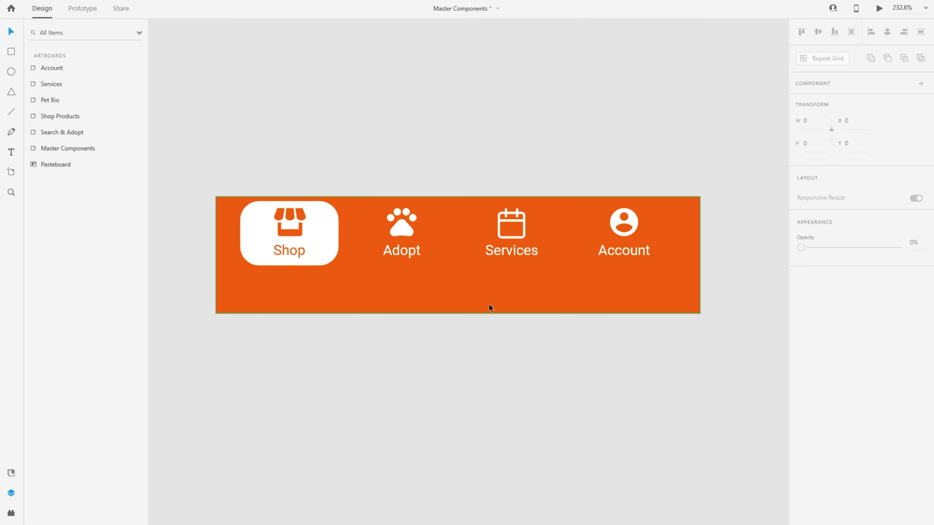
click(459, 268)
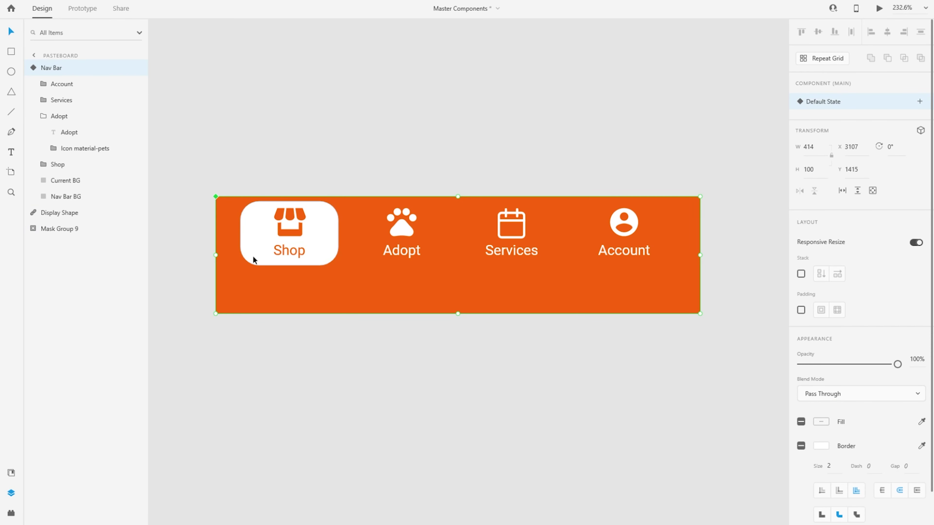
scroll(252, 256, down, 5)
scroll(282, 300, up, 6)
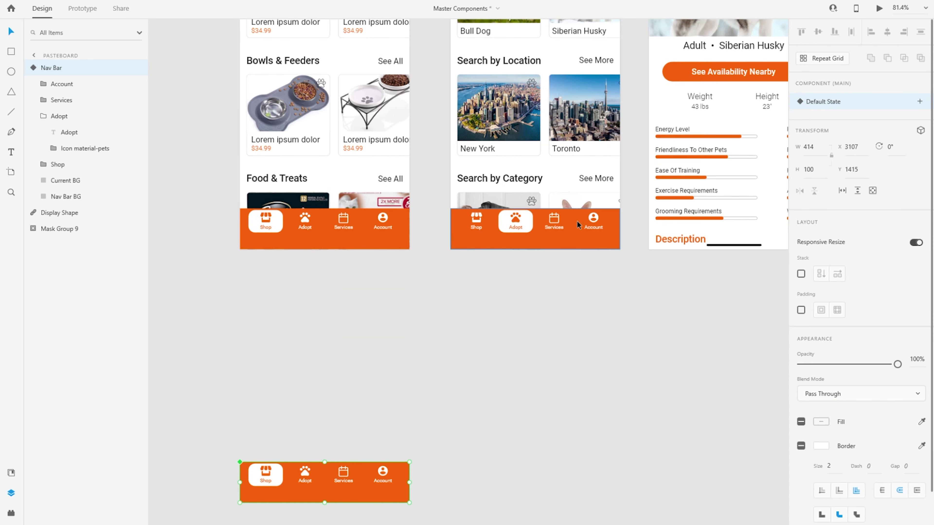
Compare the Shop Products and Search & Adopt nav bar instances, inspecting the Current BG highlight behind Adopt
scroll(566, 223, up, 5)
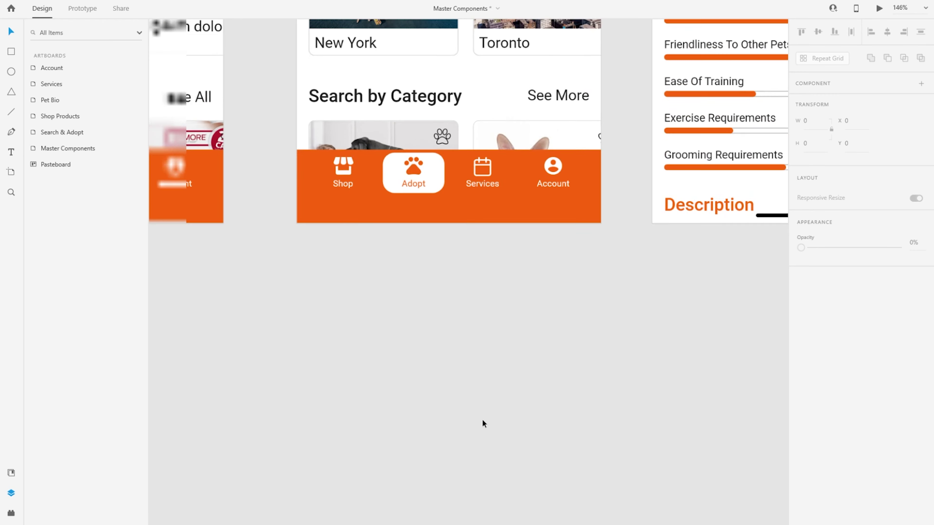
scroll(481, 423, down, 3)
drag(441, 381, 445, 419)
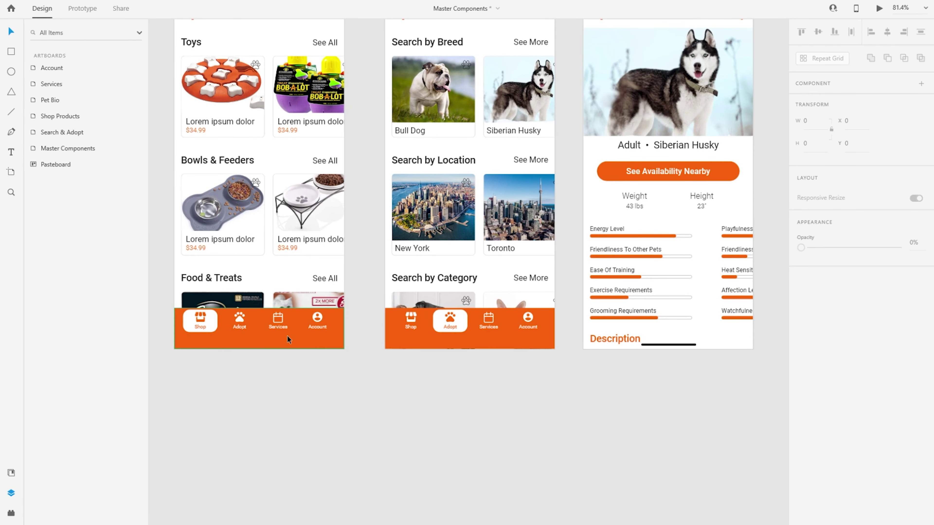
click(256, 333)
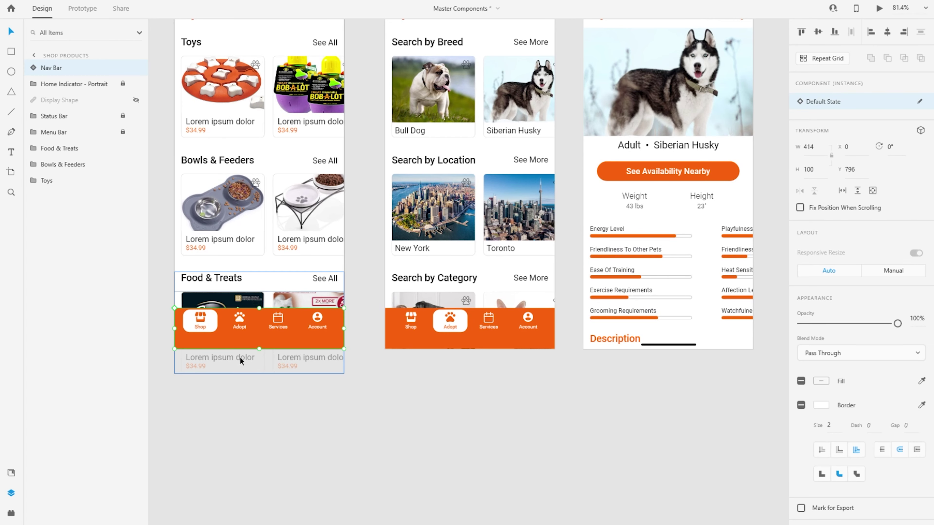
click(470, 347)
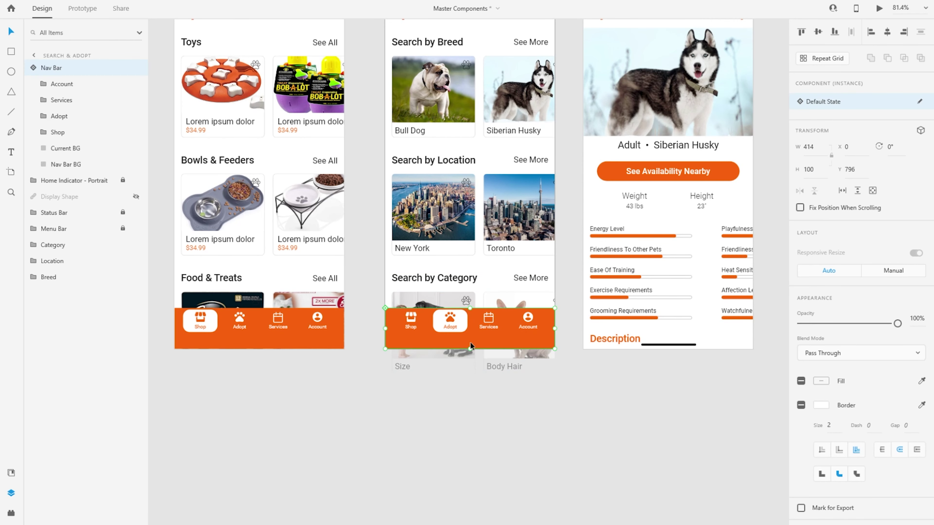
scroll(470, 342, up, 5)
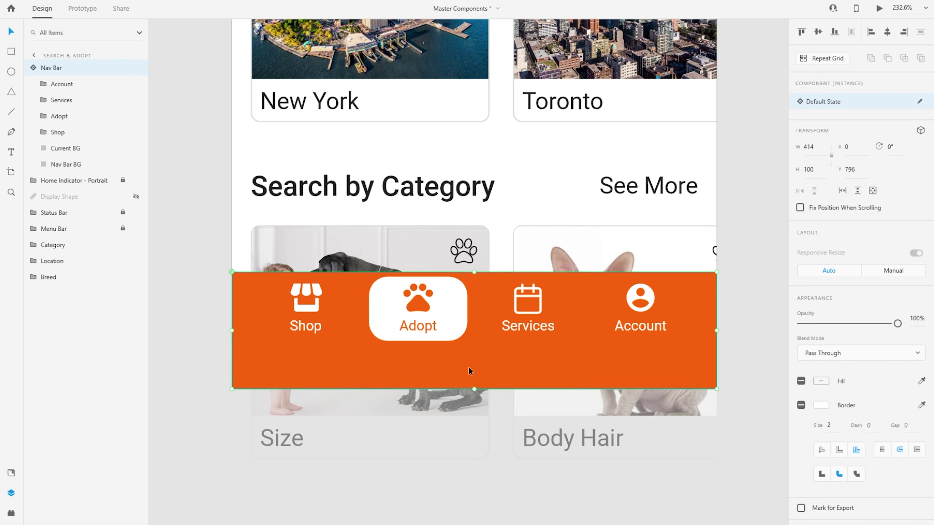
double_click(451, 313)
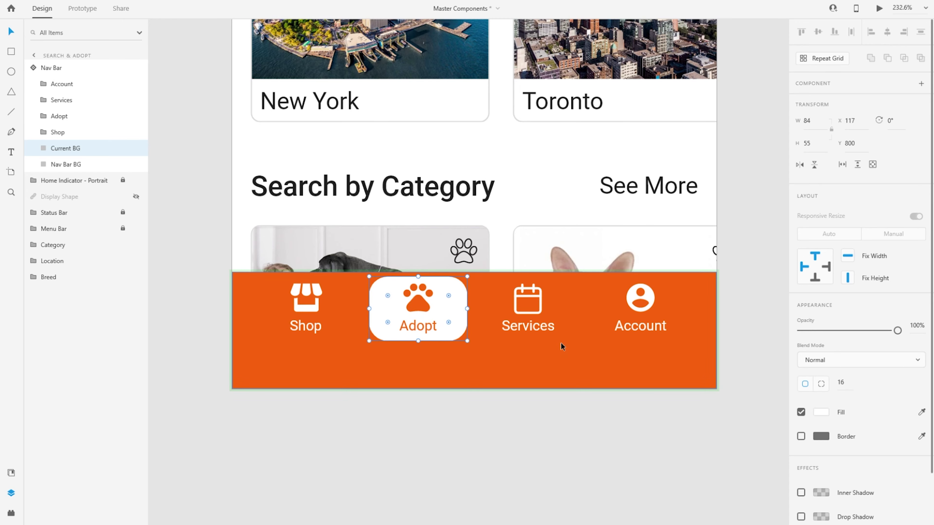
Add a new state named Adopt to the main Nav Bar component on the pasteboard
ctrl+scroll(661, 341, down, 5)
click(546, 438)
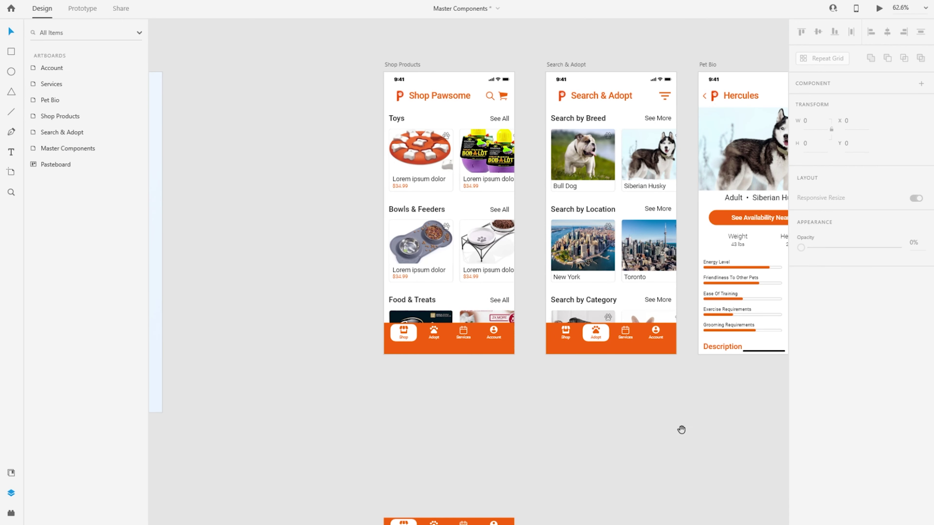
drag(682, 432, 586, 284)
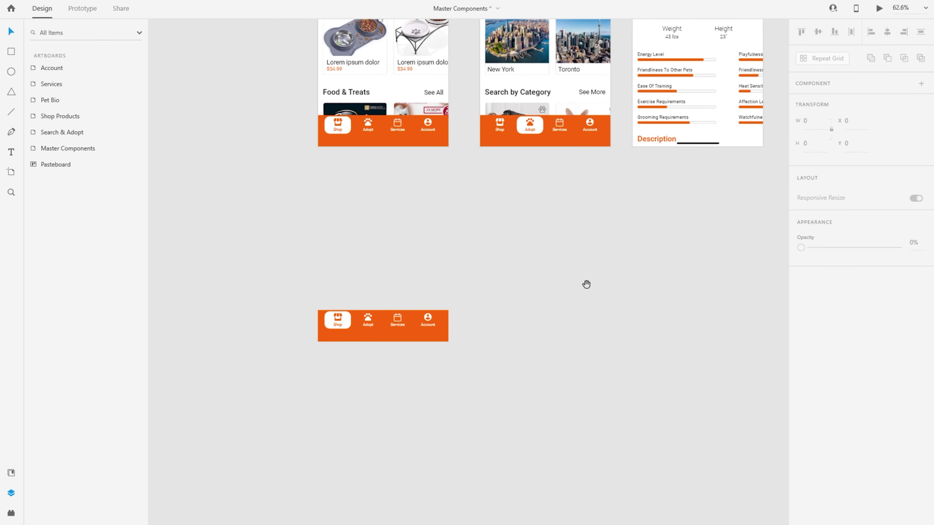
click(380, 328)
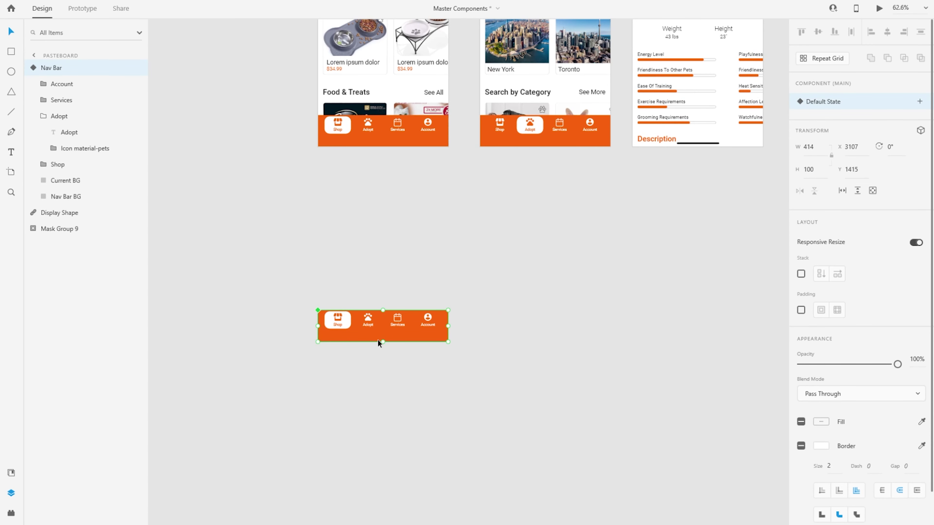
scroll(378, 326, up, 6)
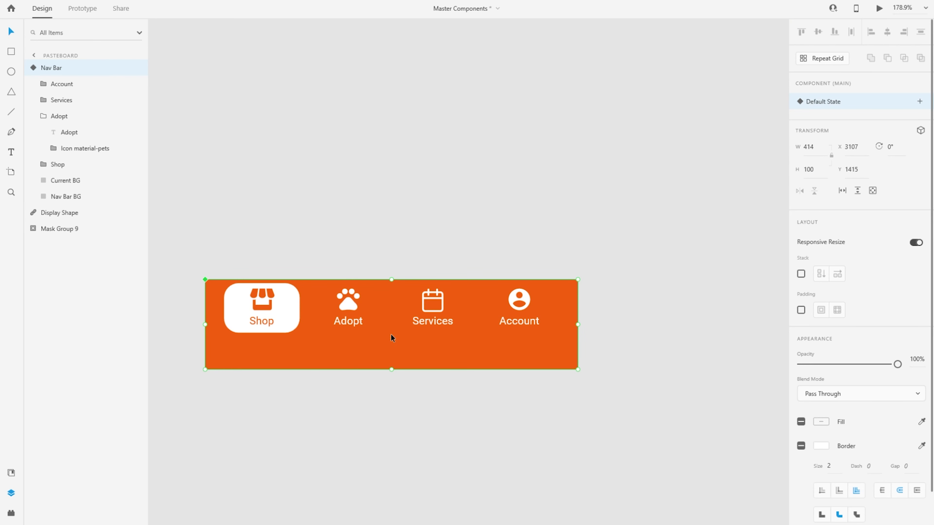
click(919, 102)
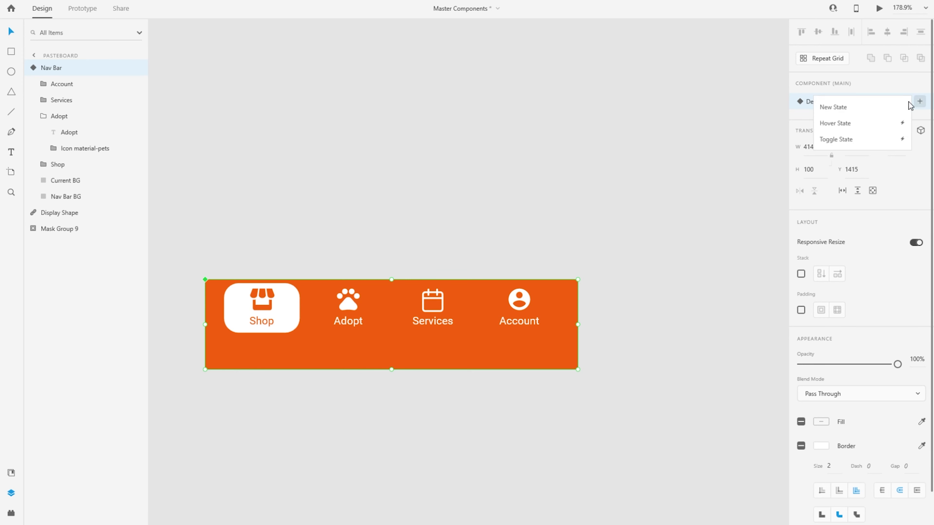
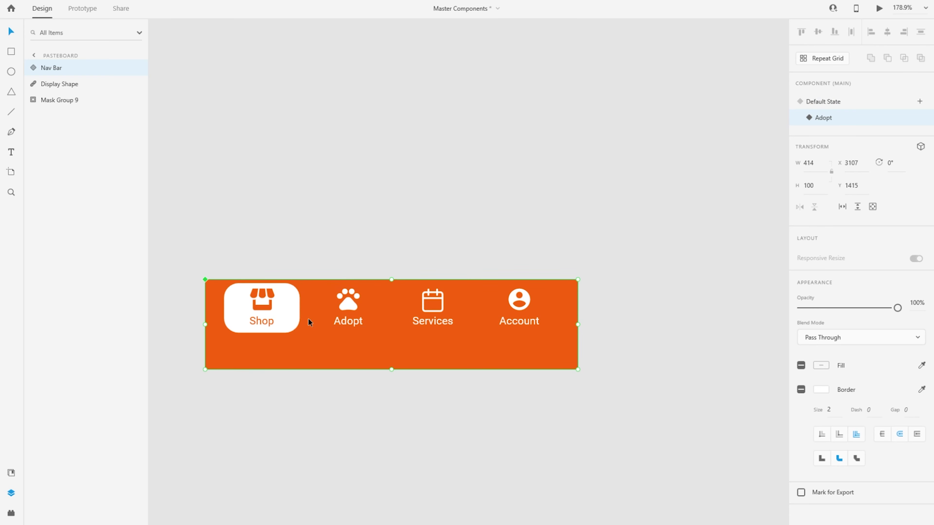
In the Adopt state, move the white Current BG highlight behind the Adopt tab and recolor that tab's icon and label orange
scroll(292, 319, up, 3)
double_click(288, 317)
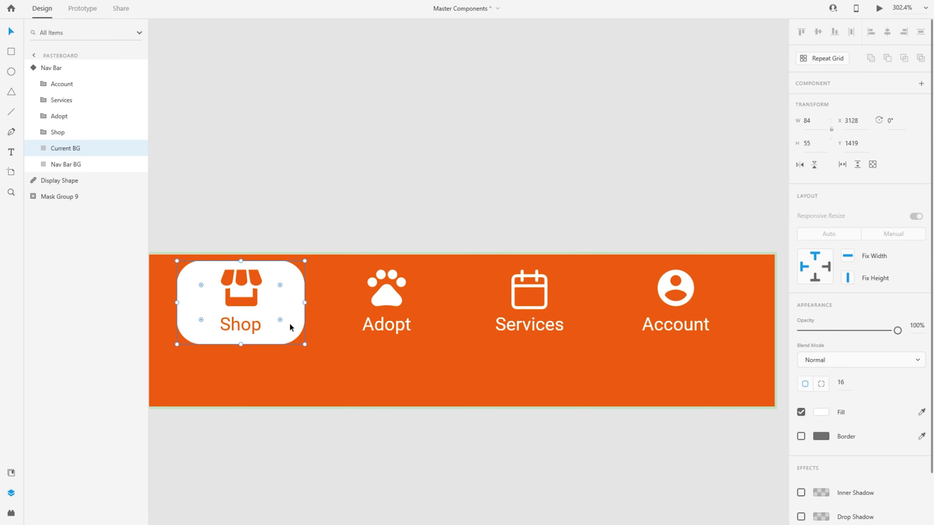
drag(290, 304, 411, 297)
click(390, 296)
click(921, 388)
click(474, 320)
Recolor the Shop tab's icon and label white in the Adopt state of the main Nav Bar
click(221, 298)
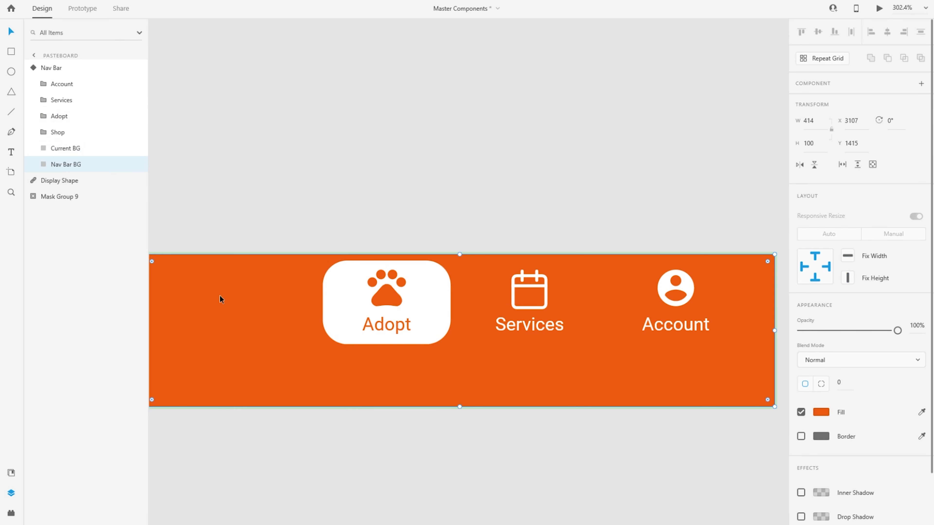
click(241, 299)
click(814, 388)
click(667, 326)
click(454, 221)
scroll(442, 263, down, 3)
Compare the Default State and the Adopt state of the main Nav Bar component
click(446, 319)
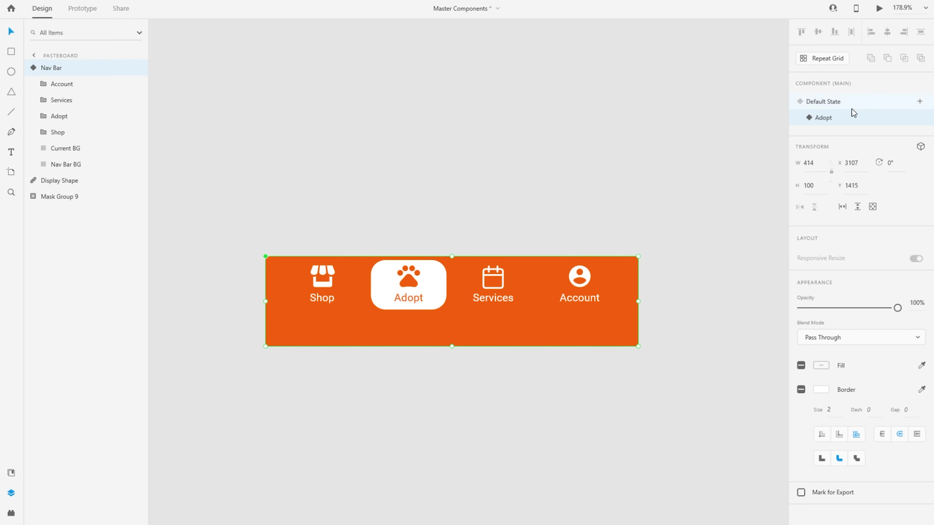
click(828, 102)
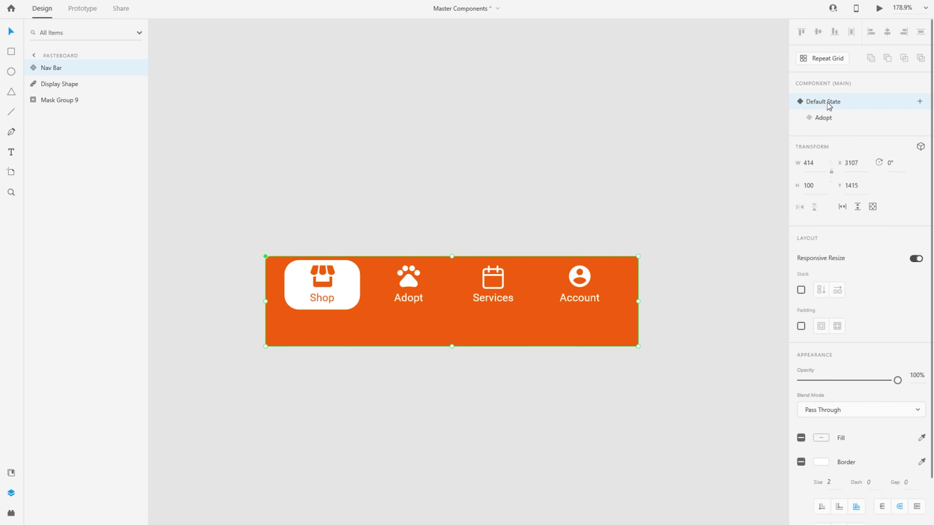
click(824, 118)
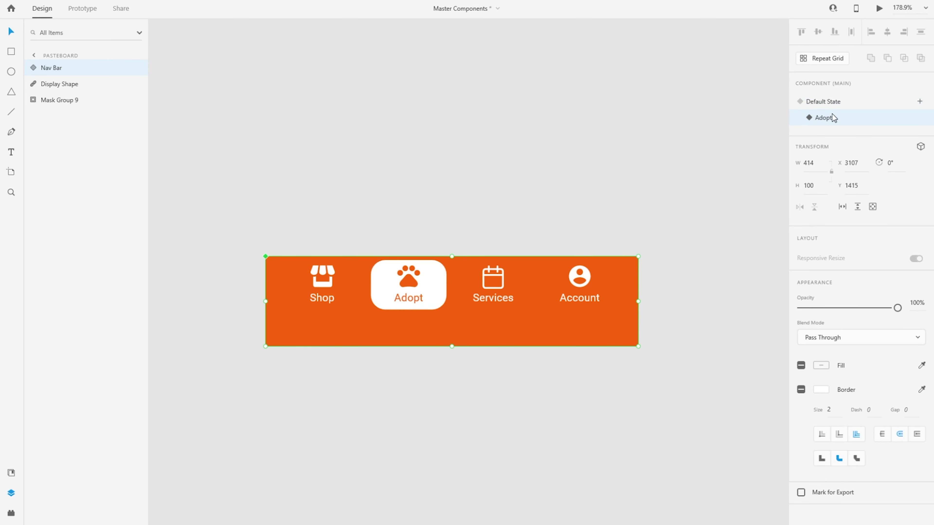
click(829, 105)
click(830, 118)
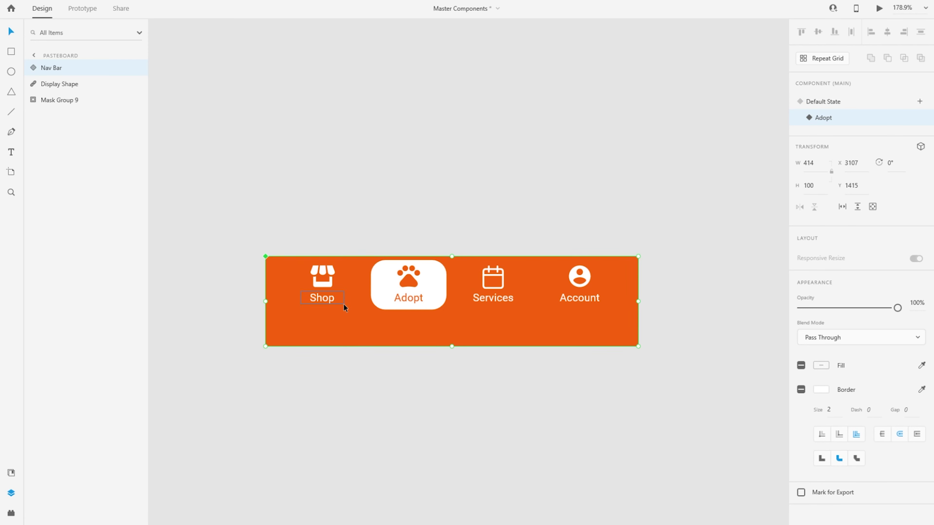
Look over the artboards above the main Nav Bar, including Pet Bio and Services
scroll(344, 304, down, 5)
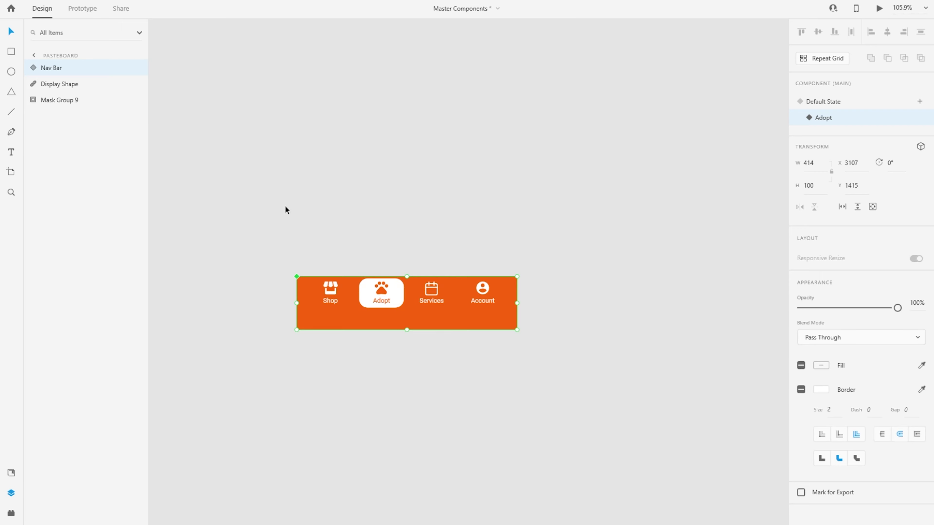
scroll(285, 206, down, 6)
drag(452, 171, 425, 318)
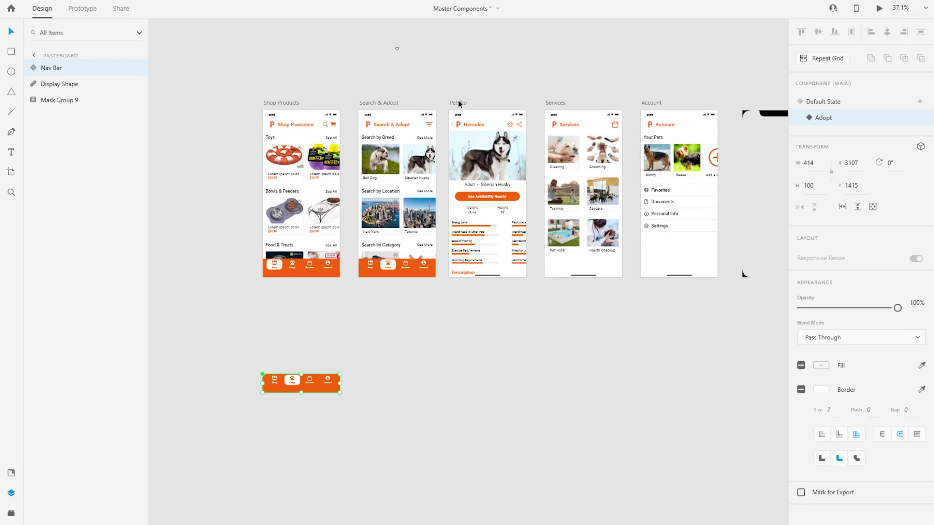
click(459, 103)
click(556, 102)
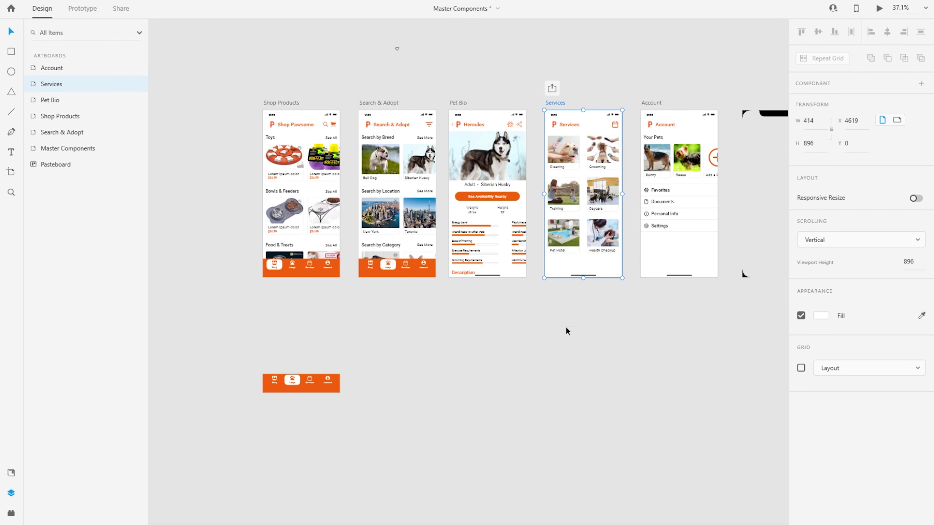
Add a new state named Services to the main Nav Bar component on the pasteboard
scroll(283, 401, up, 9)
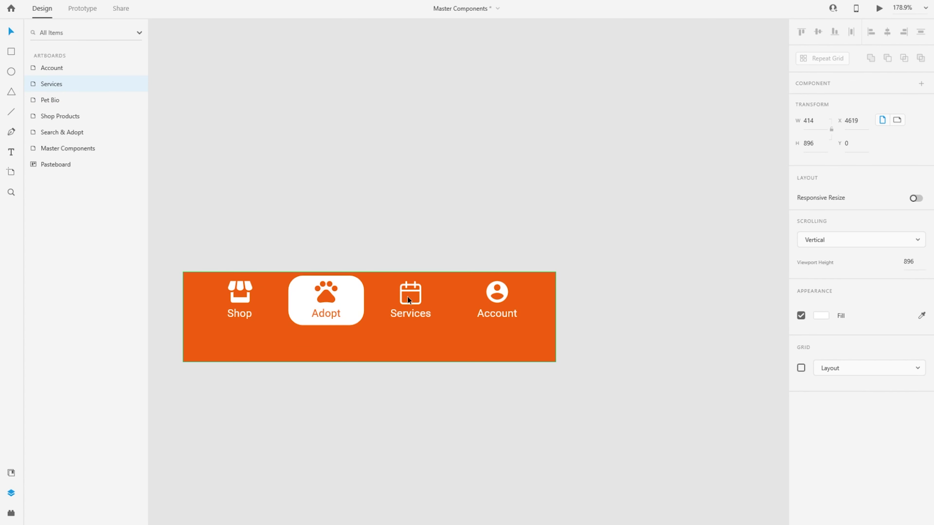
click(379, 342)
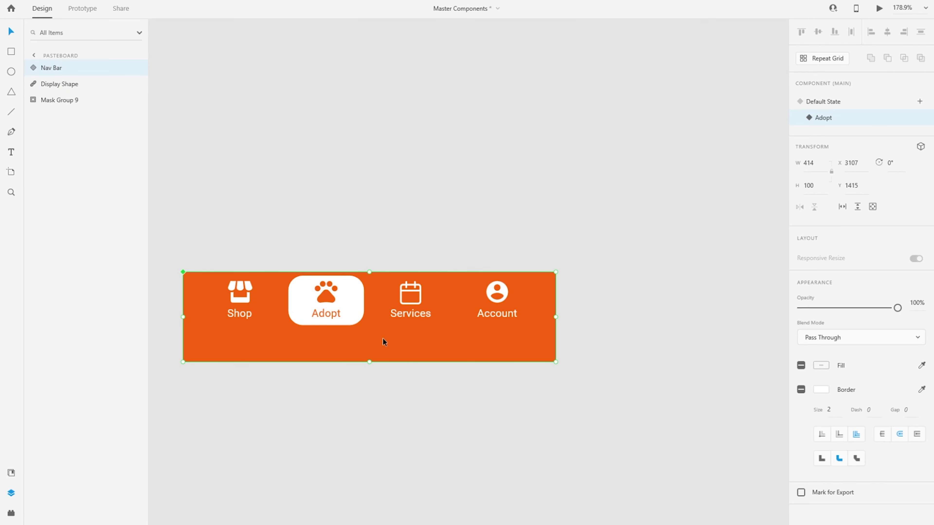
scroll(167, 336, up, 2)
scroll(374, 356, down, 1)
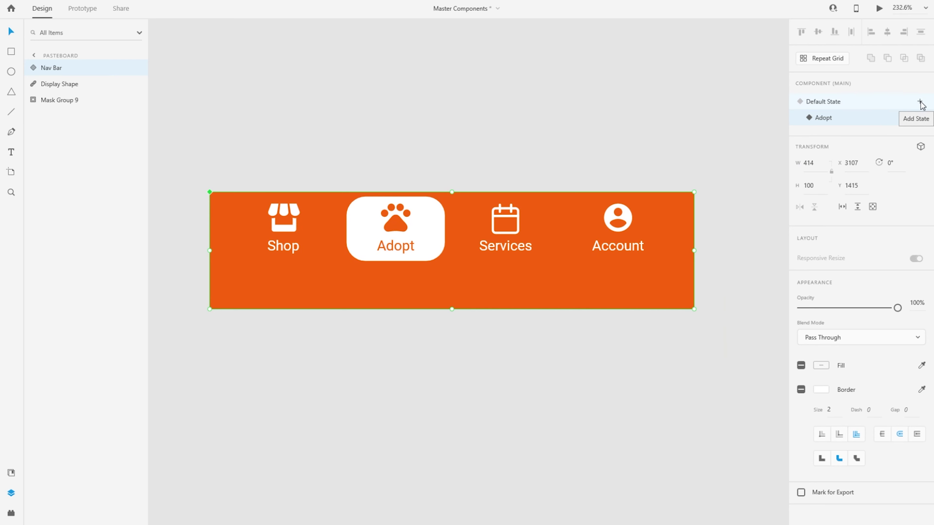
click(920, 102)
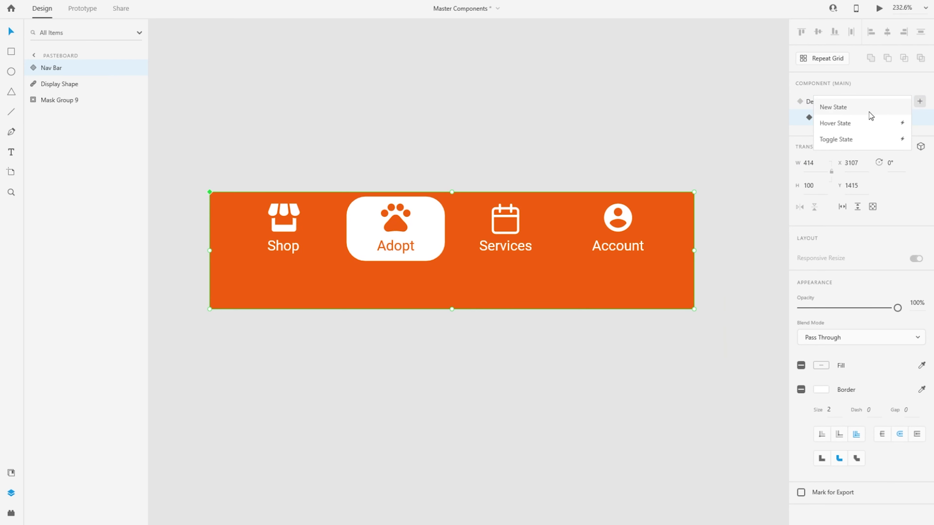
click(860, 111)
In the Services state, move the Current BG highlight behind the Services tab and recolor its label and calendar icon orange
double_click(427, 233)
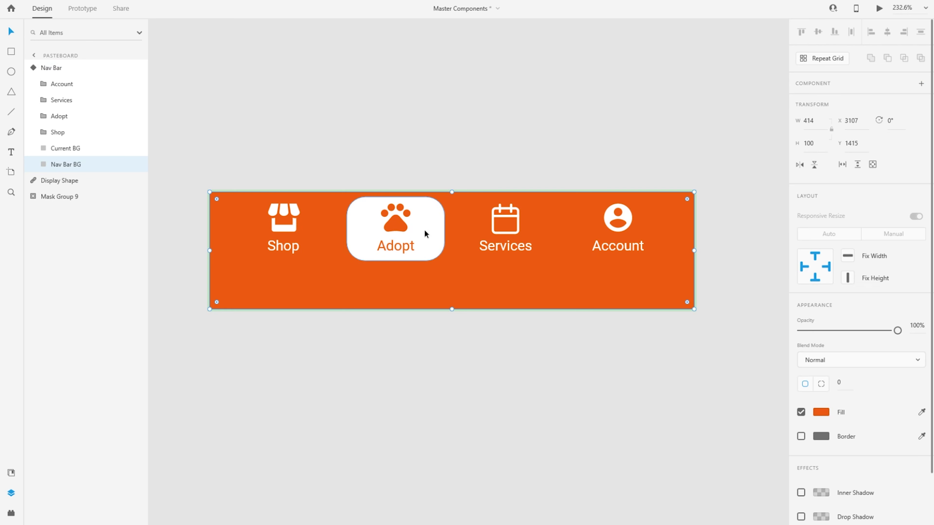
drag(427, 233, 534, 219)
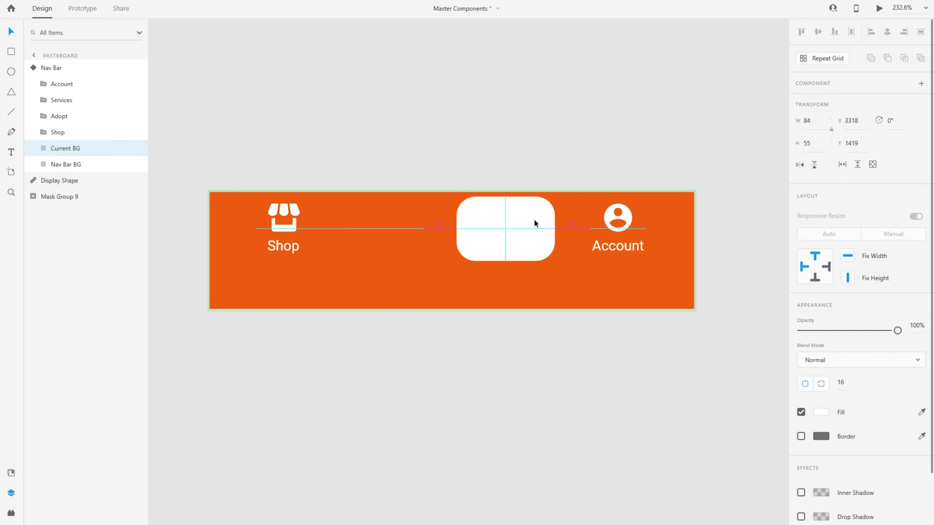
click(518, 227)
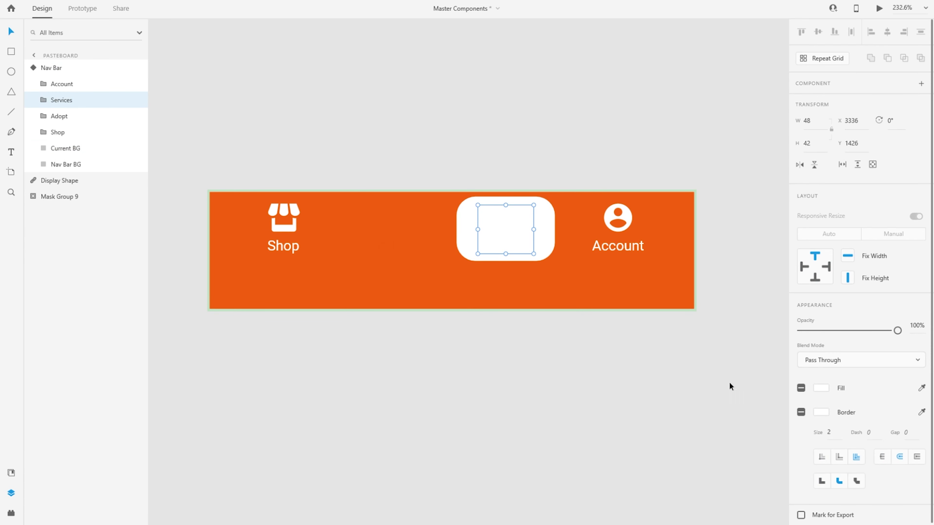
click(43, 100)
click(71, 116)
click(922, 382)
click(83, 132)
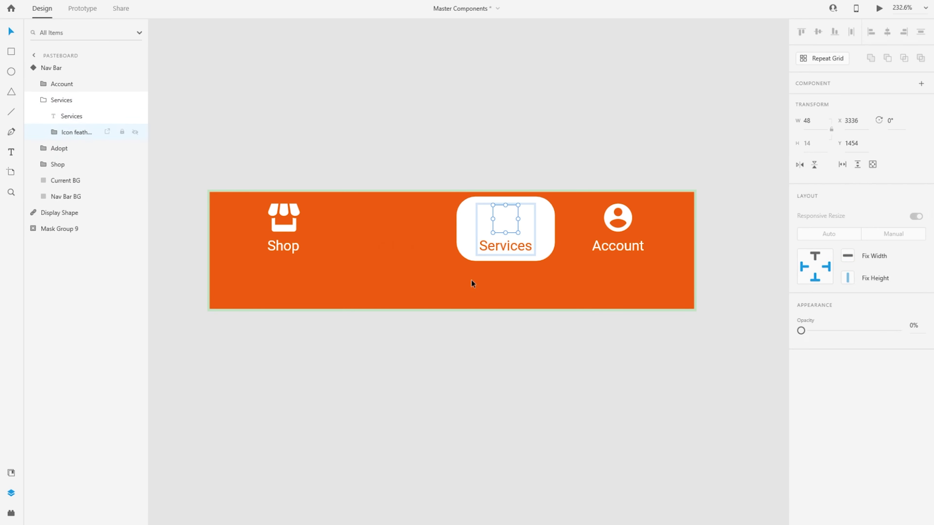
click(921, 413)
Recolor the Adopt tab's icon and label white in the Services state
click(388, 222)
click(821, 388)
drag(698, 349, 637, 306)
key(Escape)
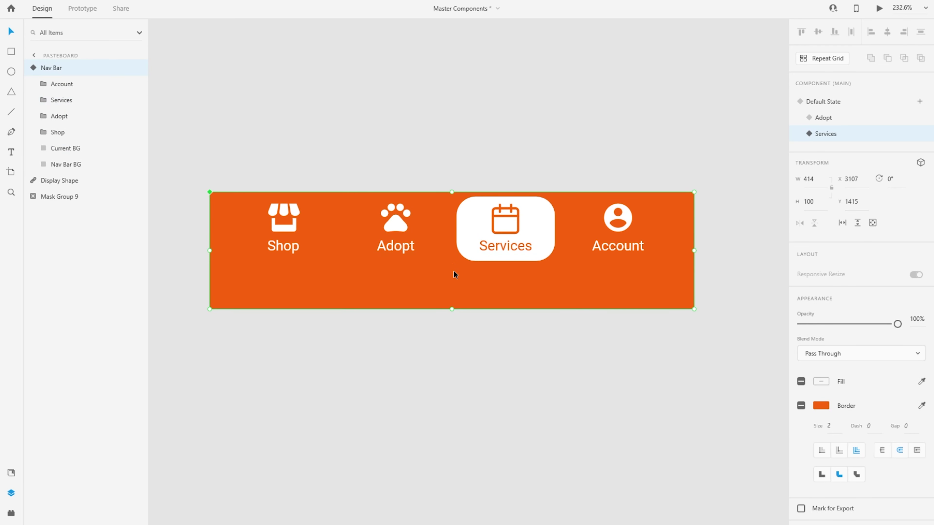
Compare the Adopt, Default and Services states of the main Nav Bar component
click(823, 119)
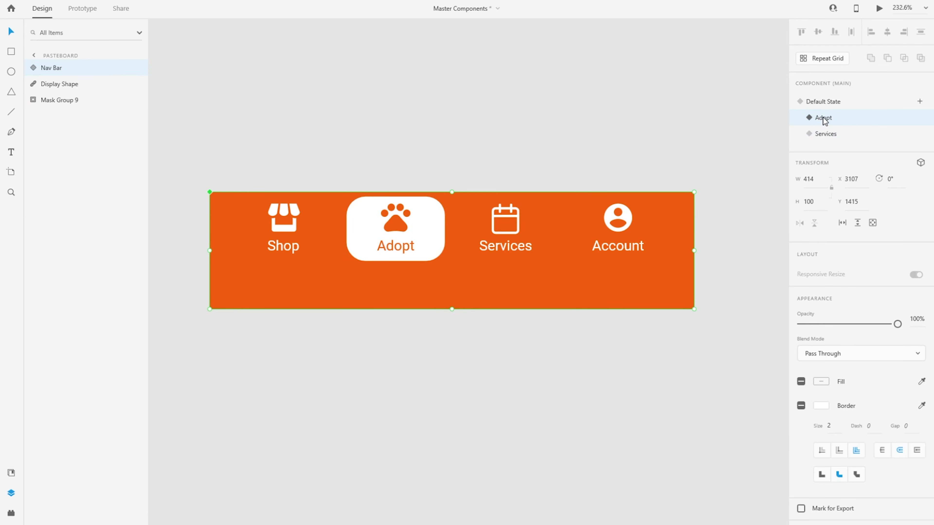
click(834, 104)
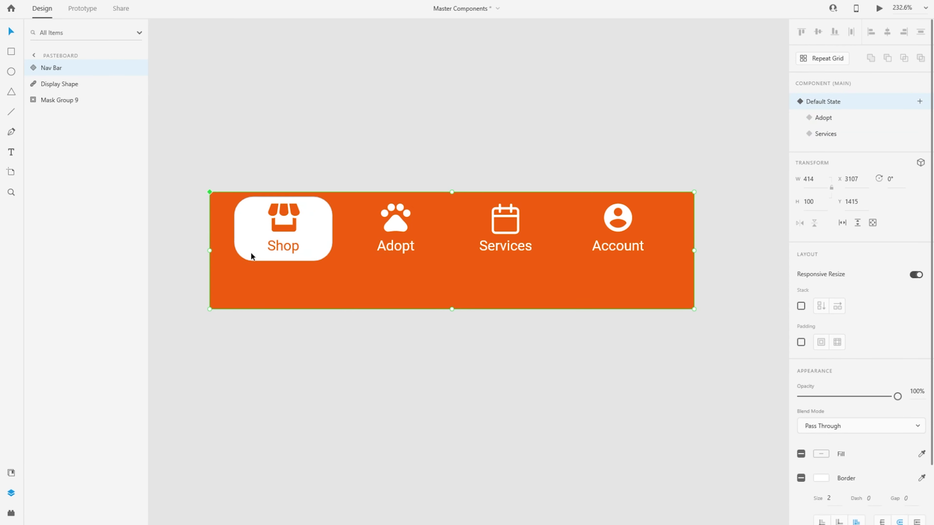
click(866, 123)
click(876, 135)
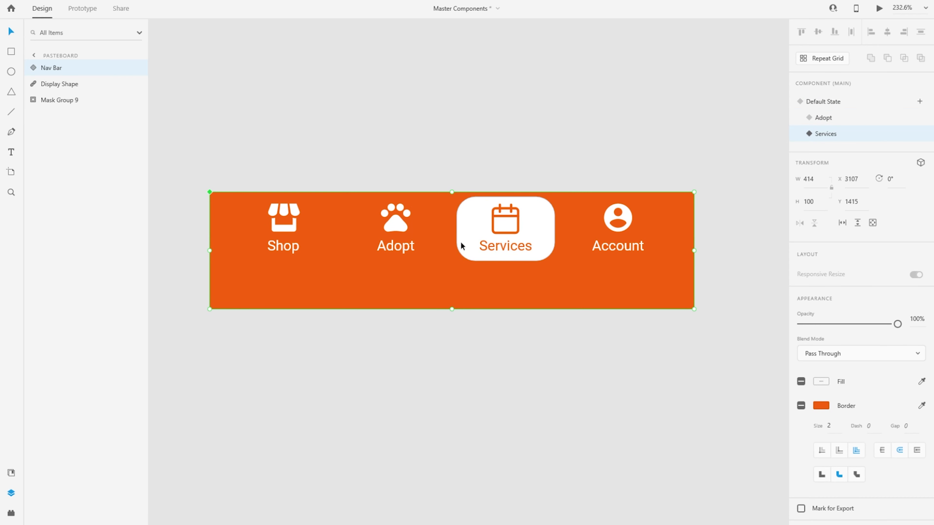
Add a new state named Account to the main Nav Bar component
click(920, 102)
text(Account)
key(Return)
In the Account state, move the Current BG highlight behind the Account tab and recolor its icon and label orange
double_click(545, 228)
drag(546, 227, 658, 227)
click(618, 228)
Recolor the Services label's fill and the calendar icon's border white in the Account state
click(506, 228)
double_click(506, 246)
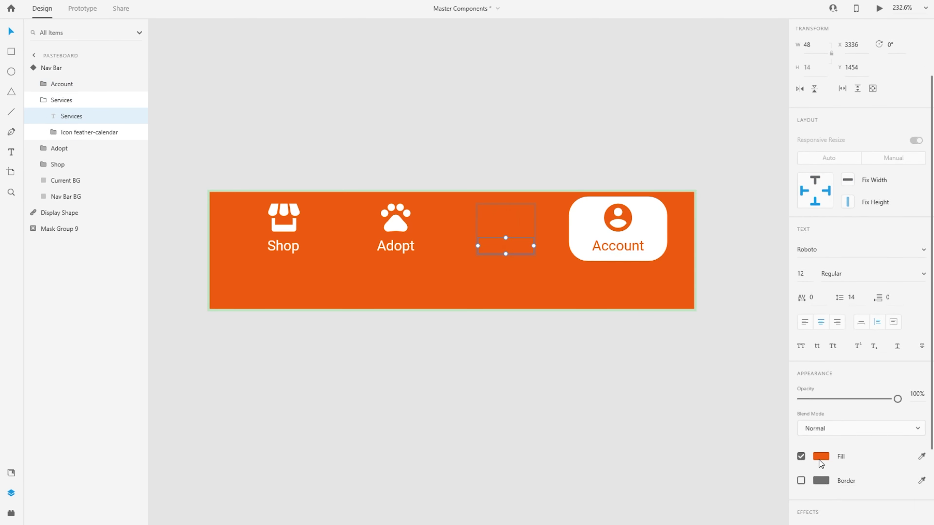
click(822, 463)
click(674, 513)
click(505, 218)
click(821, 411)
click(673, 477)
key(Escape)
key(Escape)
Review the Default, Adopt, Services and Account states of the main Nav Bar and the types of state that can be added
click(883, 102)
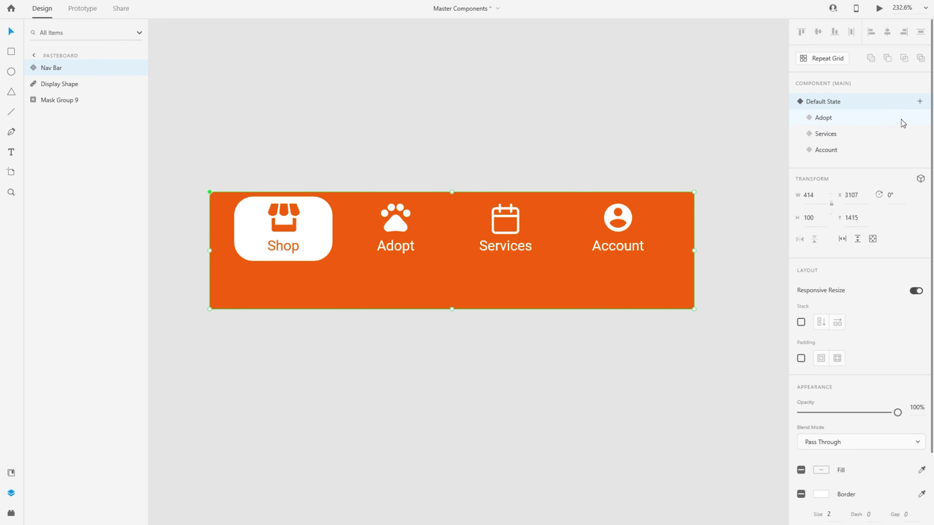
click(857, 120)
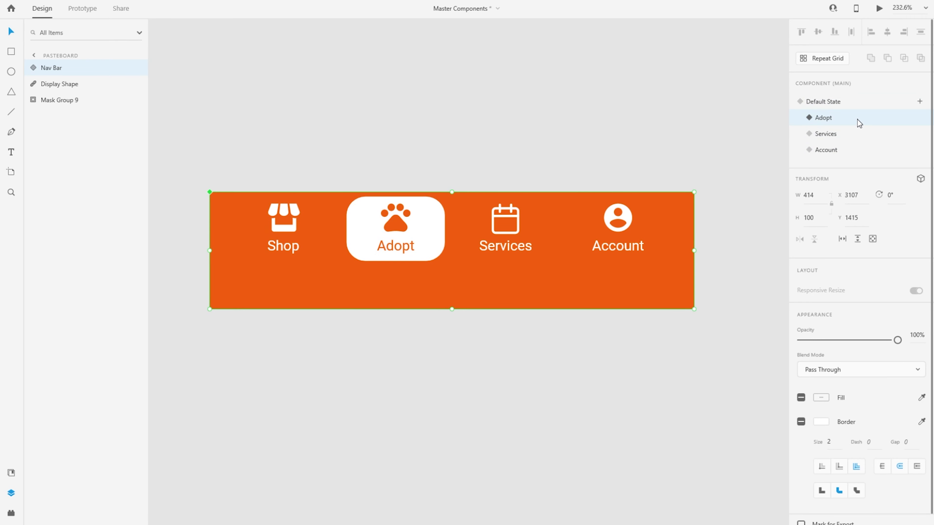
click(857, 136)
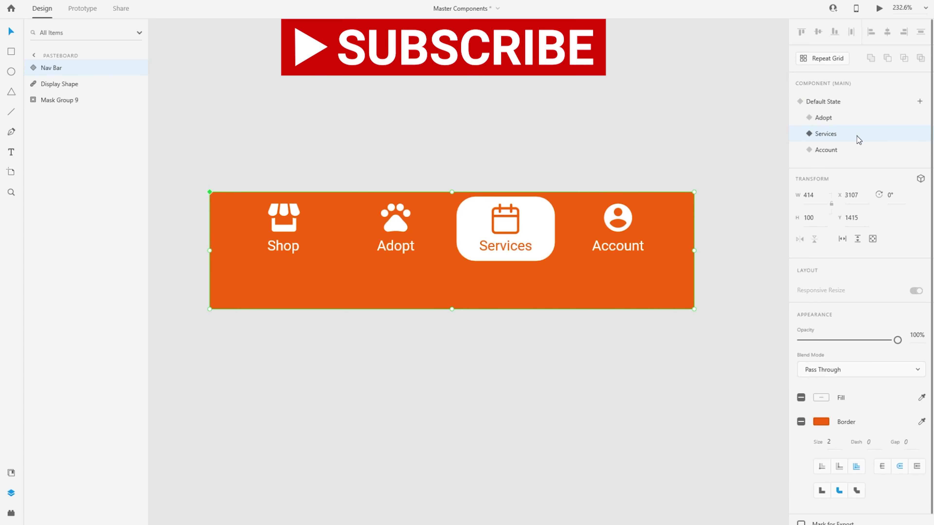
click(857, 151)
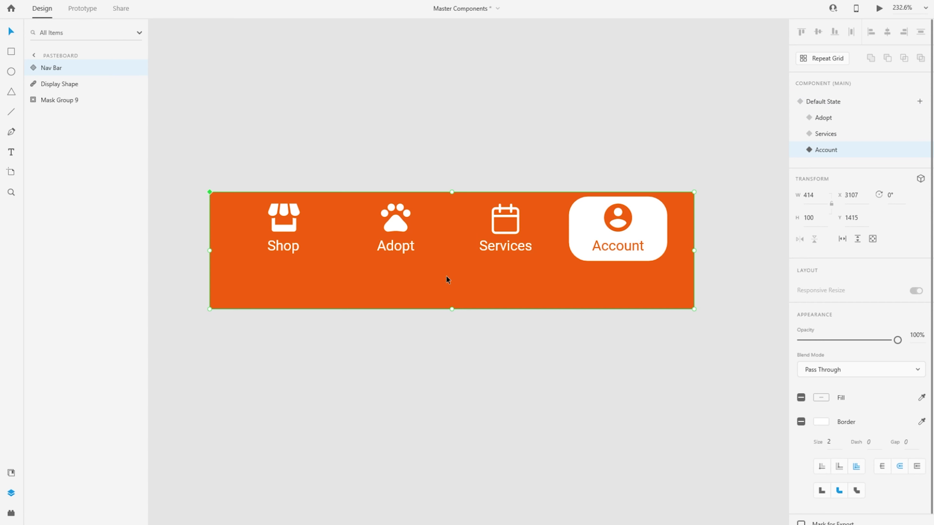
click(920, 102)
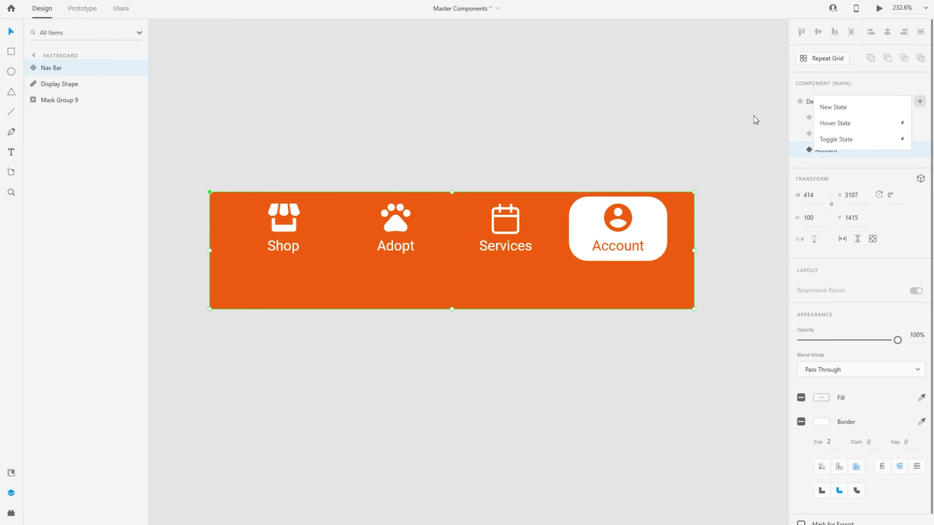
click(399, 153)
Examine the Nav Bar instances on the Shop Products and Search & Adopt artboards and the states available to them
ctrl+scroll(277, 221, down, 5)
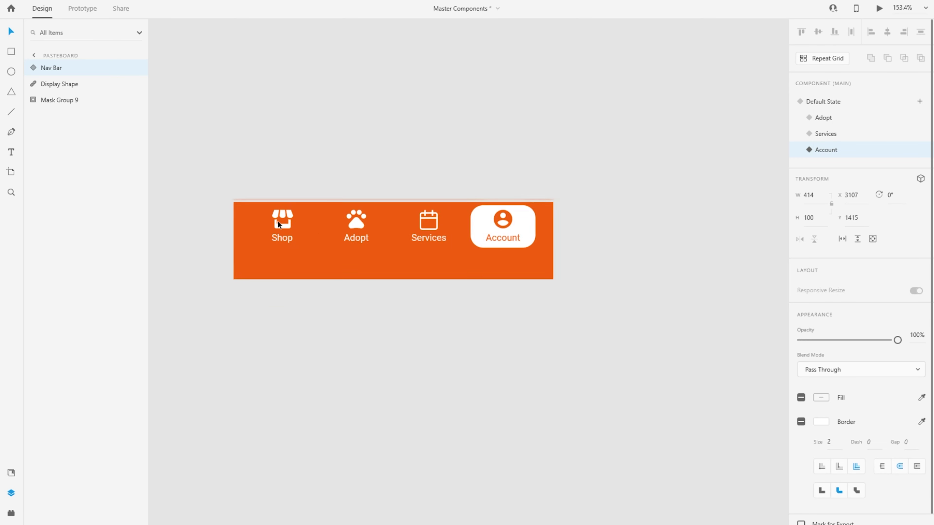
scroll(326, 218, up, 5)
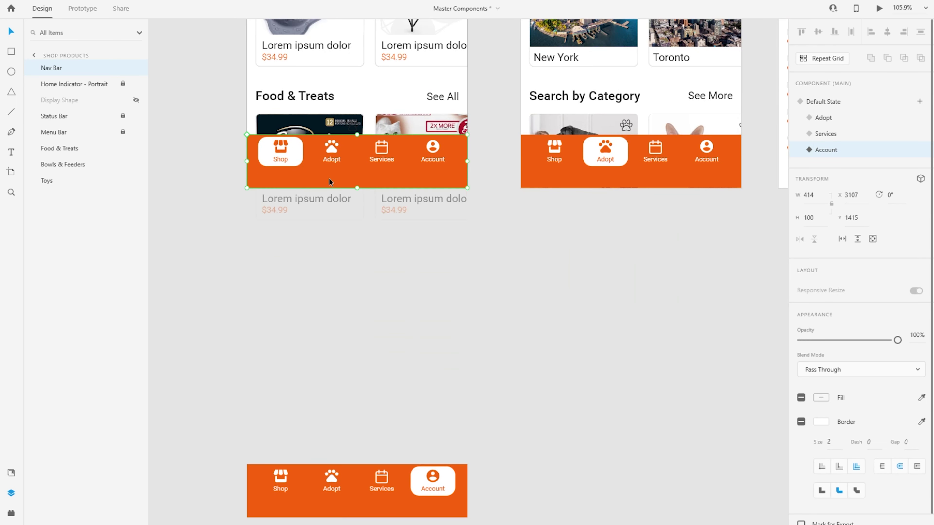
click(330, 181)
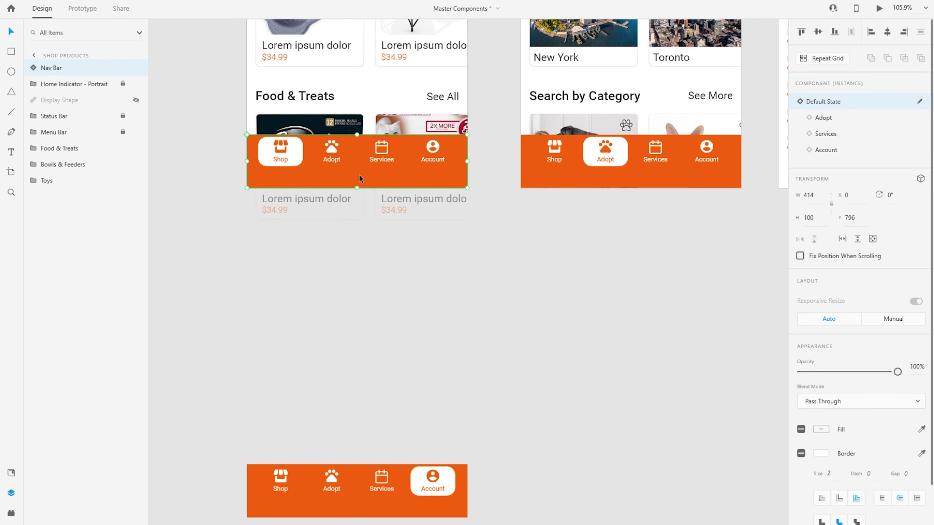
scroll(345, 170, up, 8)
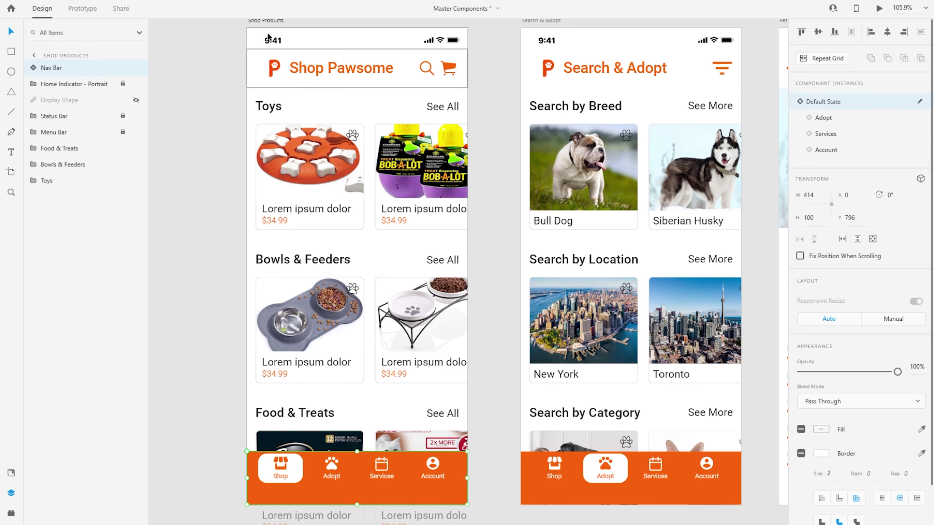
scroll(373, 317, down, 4)
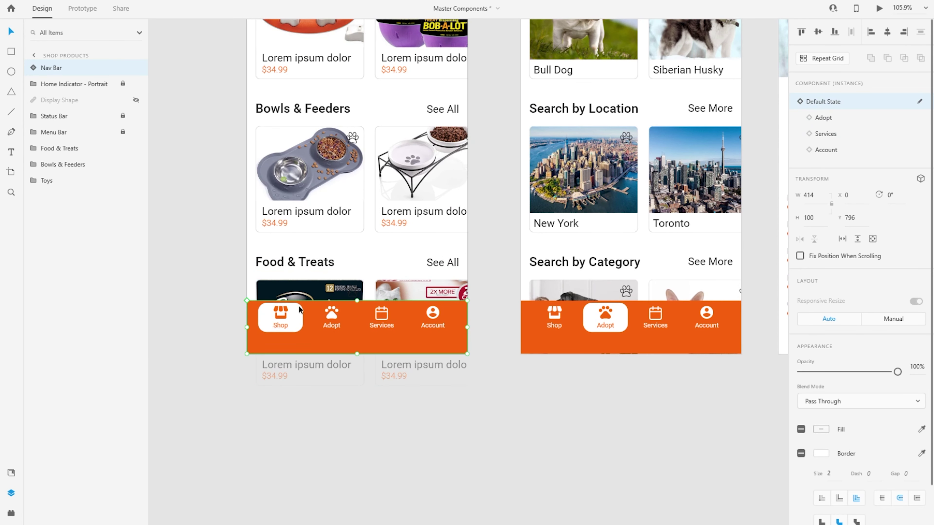
scroll(292, 316, up, 1)
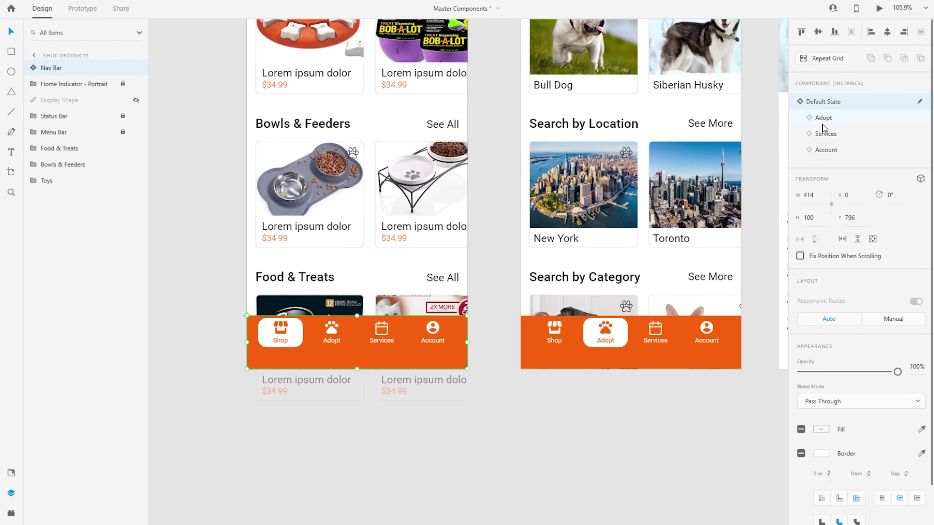
click(621, 359)
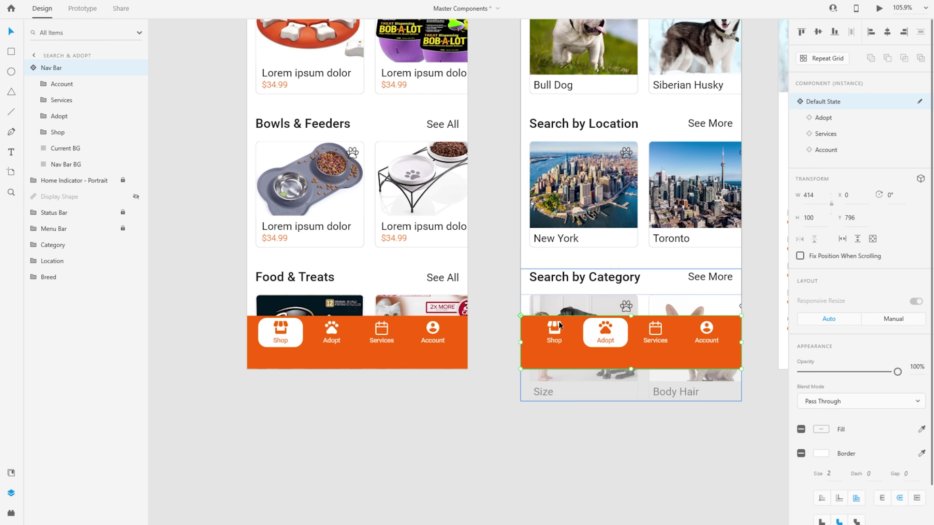
scroll(751, 354, up, 5)
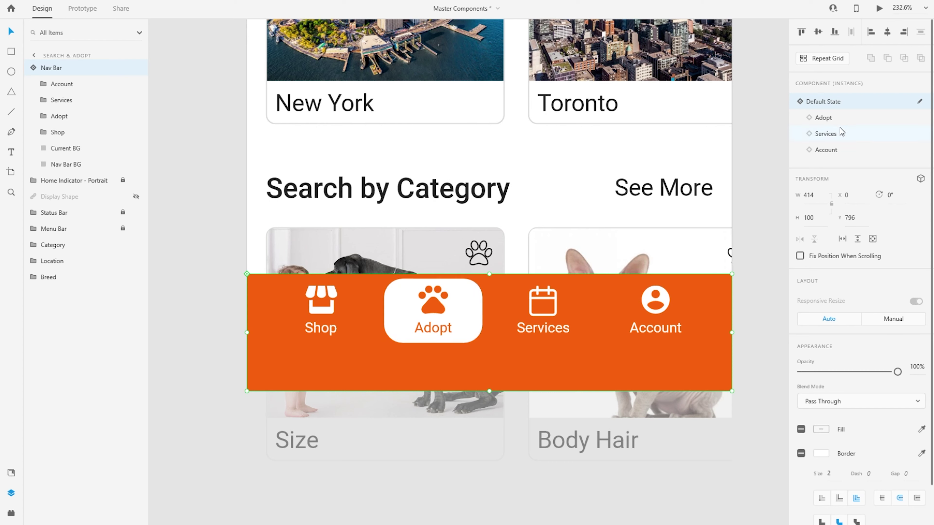
Switch the Nav Bar instance on the Search & Adopt artboard to the Adopt state
click(841, 118)
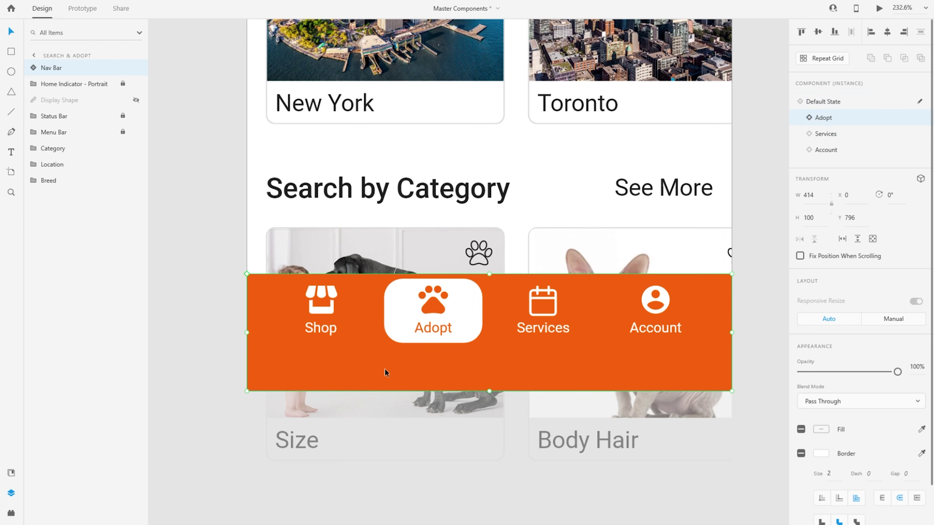
scroll(321, 324, down, 10)
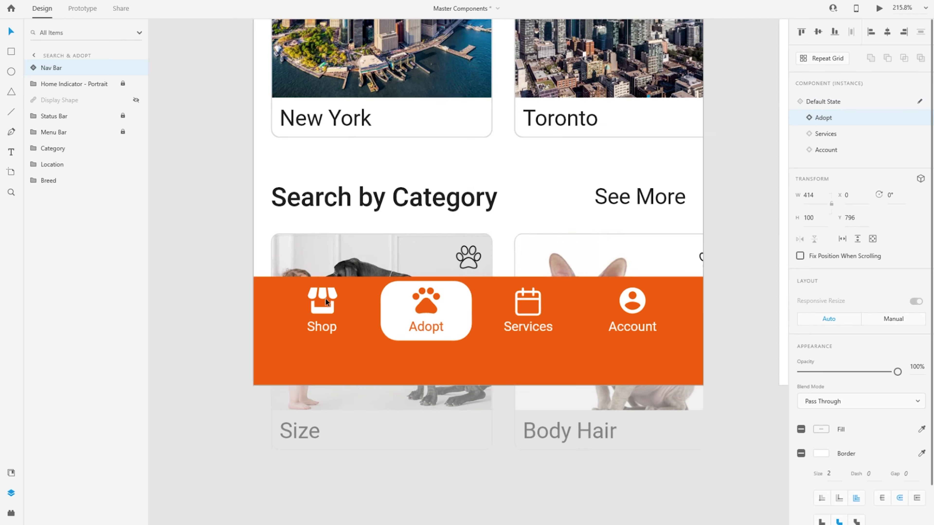
Copy the main Nav Bar component and paste it as an instance onto the Pet Bio artboard
click(227, 450)
right_click(227, 450)
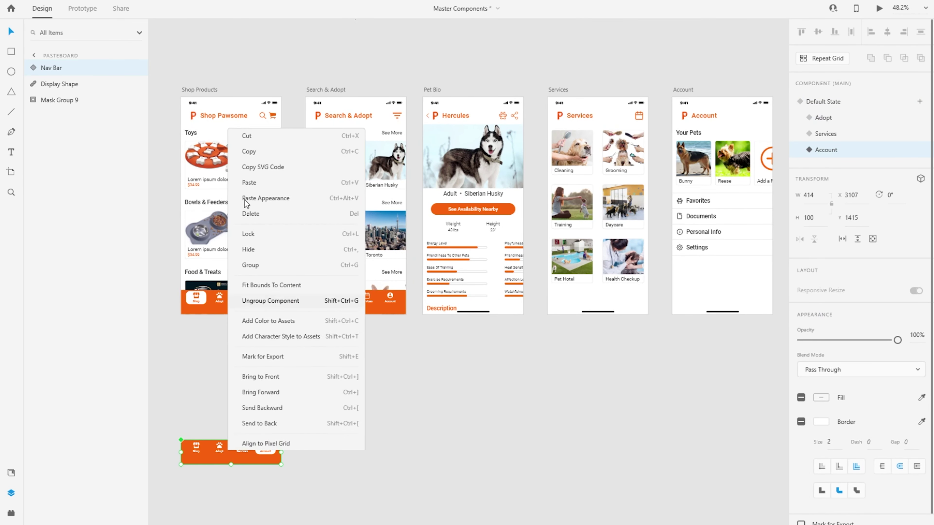
click(426, 95)
click(433, 89)
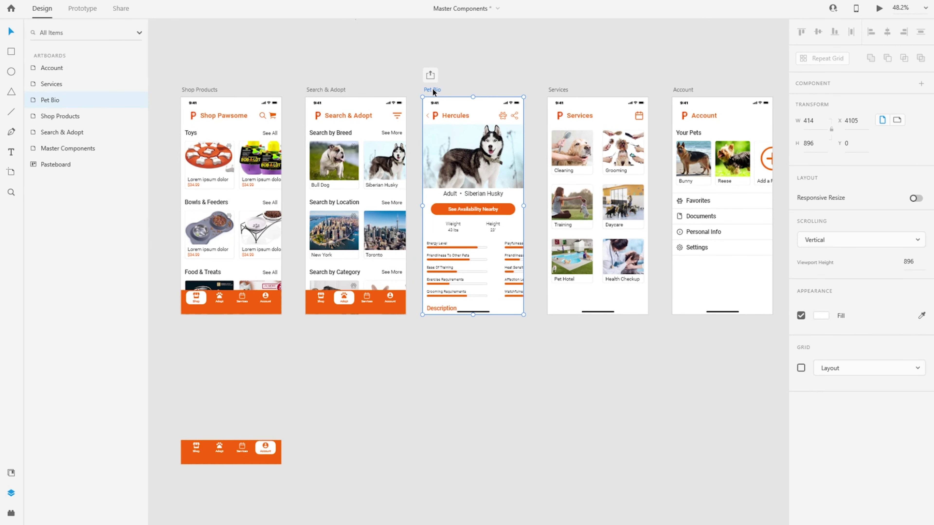
key(ctrl+3)
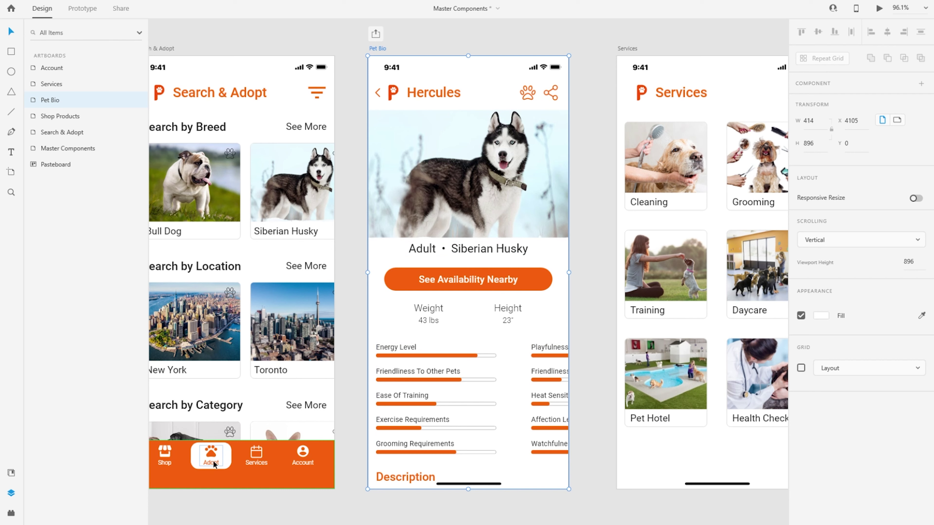
key(ctrl+v)
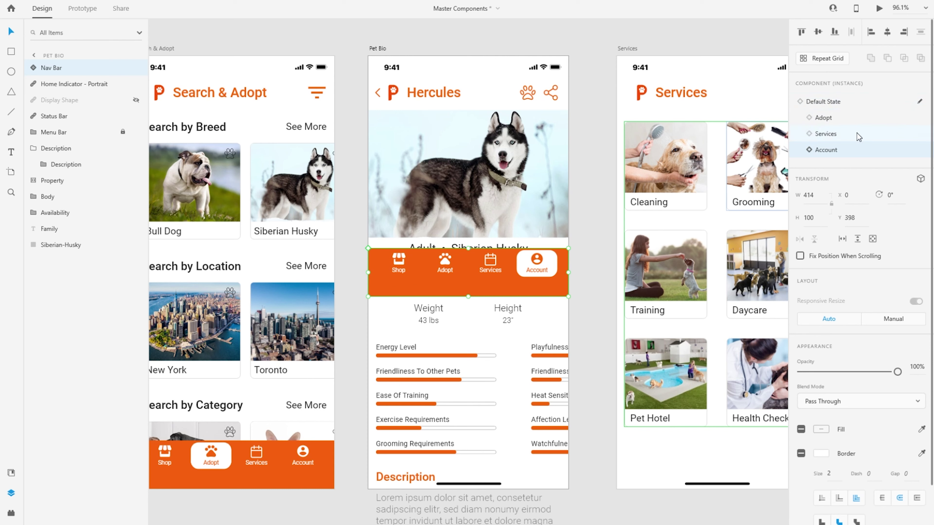
Set the Pet Bio Nav Bar to the Adopt state, align it with the artboard's bottom edge and place it behind the home indicator
click(836, 118)
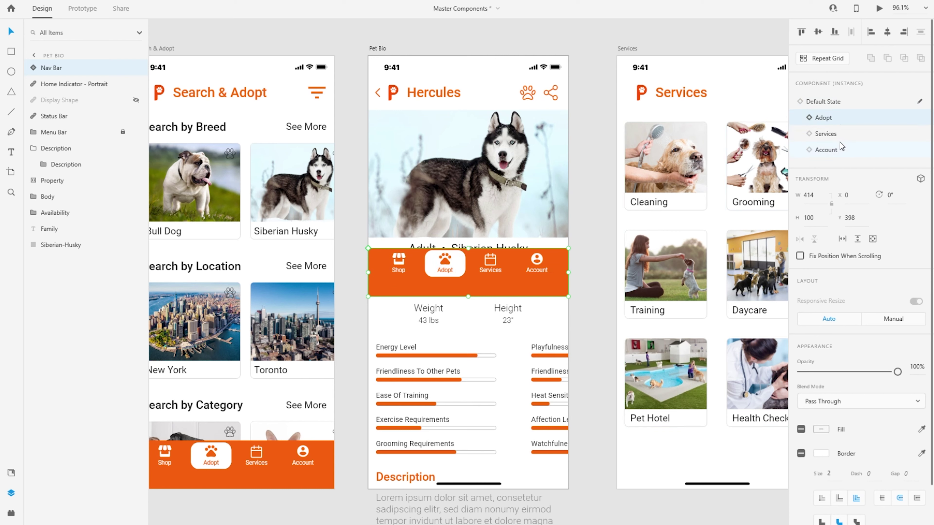
drag(473, 275, 462, 466)
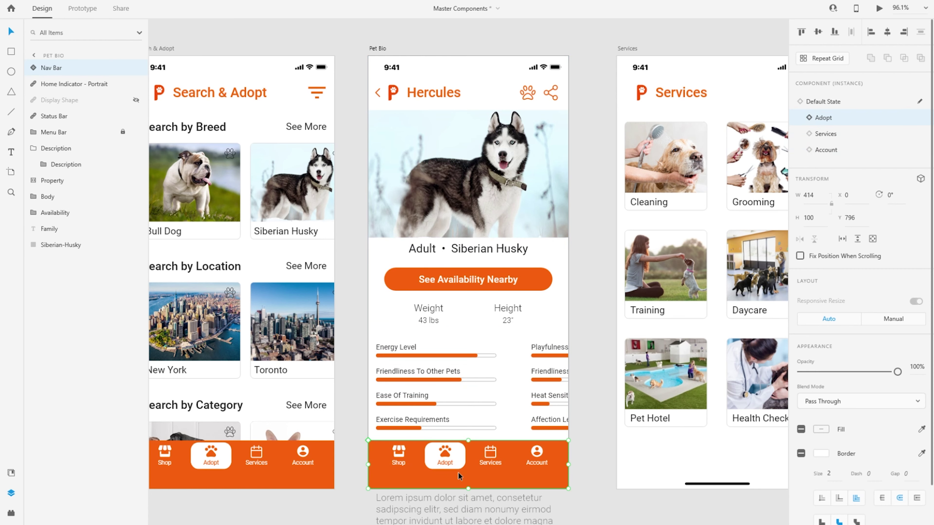
key(Escape)
scroll(445, 439, down, 2)
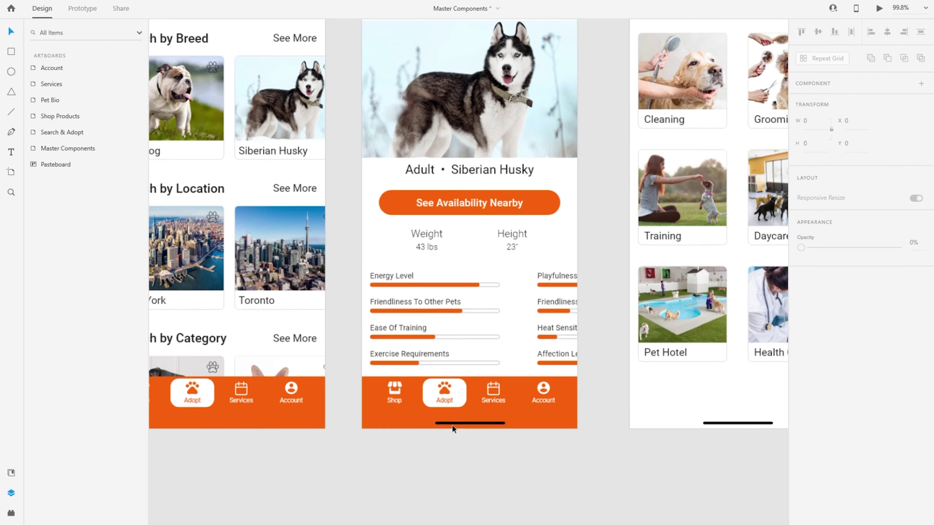
scroll(453, 425, up, 5)
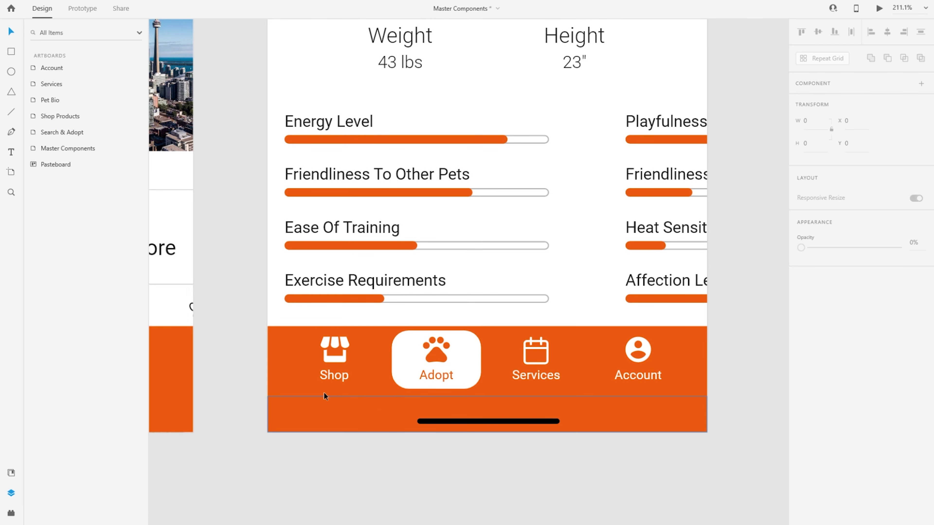
scroll(224, 358, down, 6)
scroll(224, 358, down, 1)
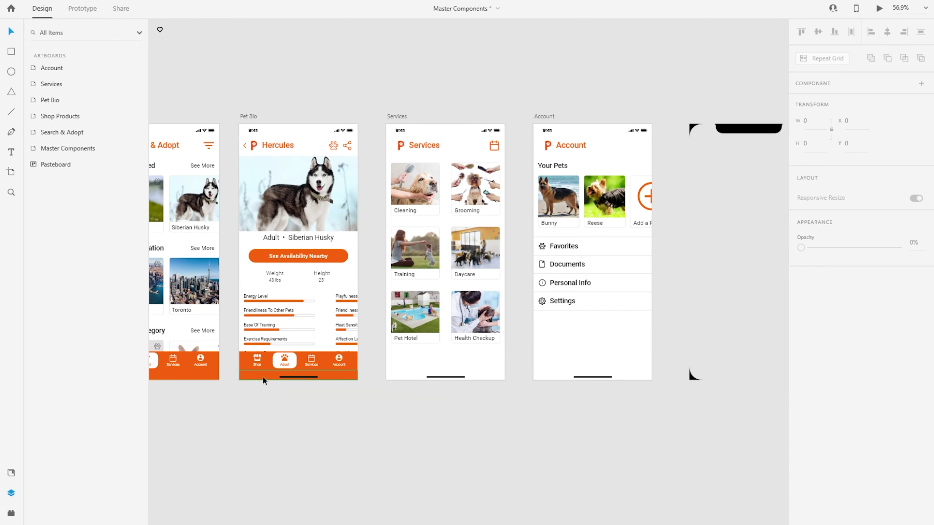
Copy the Pet Bio artboard's Nav Bar instance and paste it onto the Services artboard
click(269, 361)
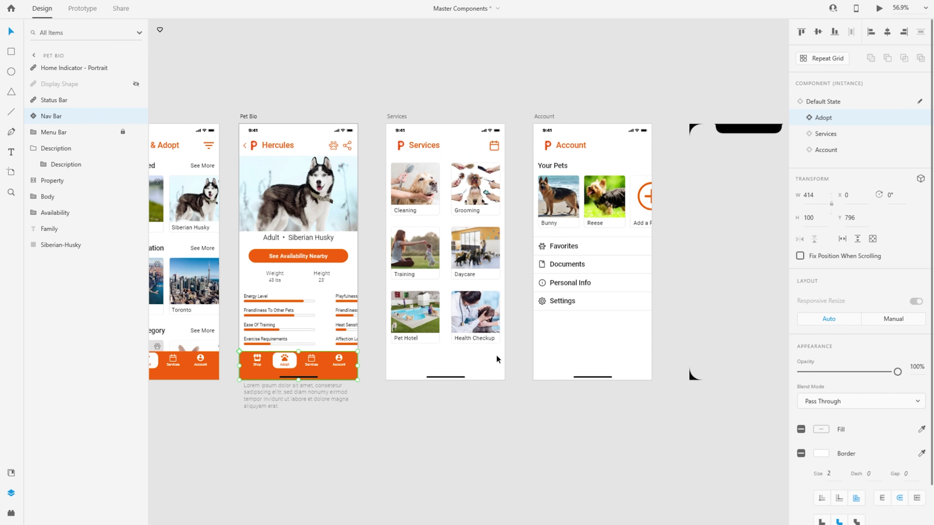
click(397, 116)
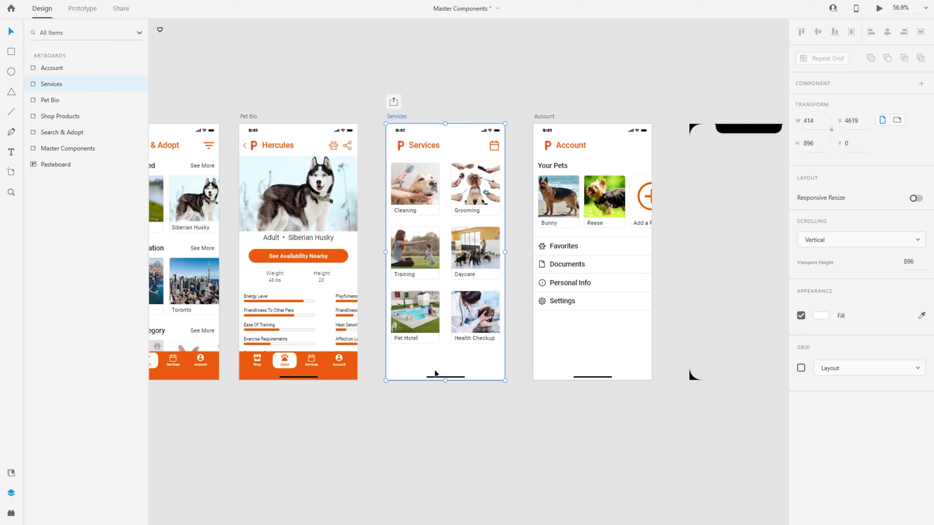
click(324, 372)
click(326, 371)
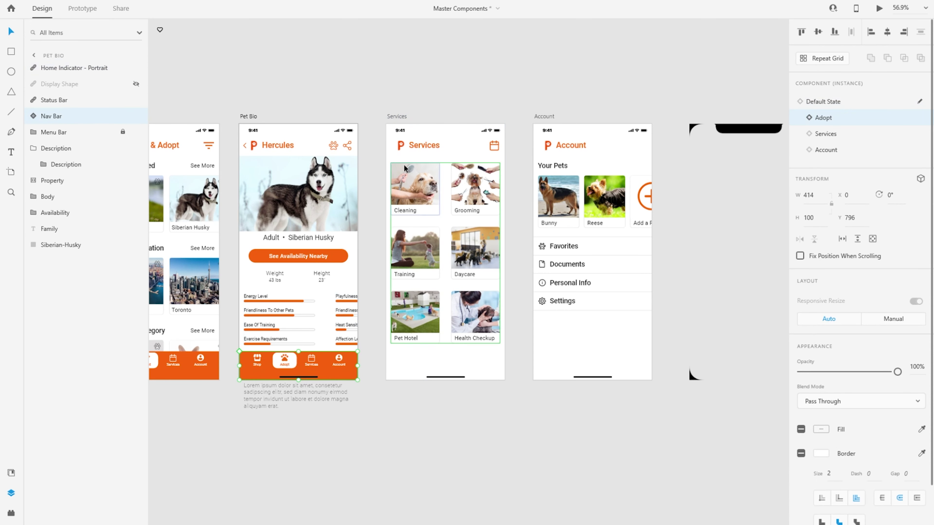
right_click(334, 374)
key(Escape)
click(399, 117)
click(445, 369)
Switch the Nav Bar instance on the Services artboard to the Services state
scroll(448, 372, up, 5)
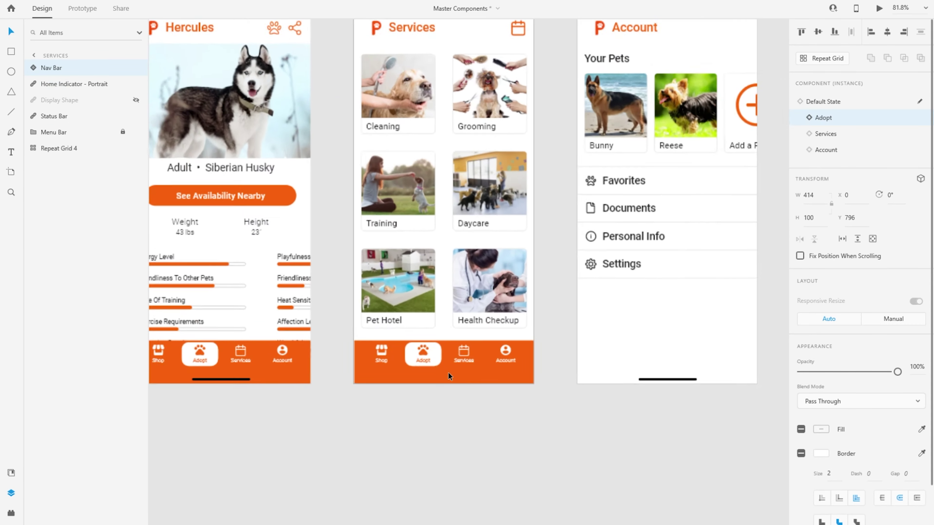
scroll(448, 372, up, 2)
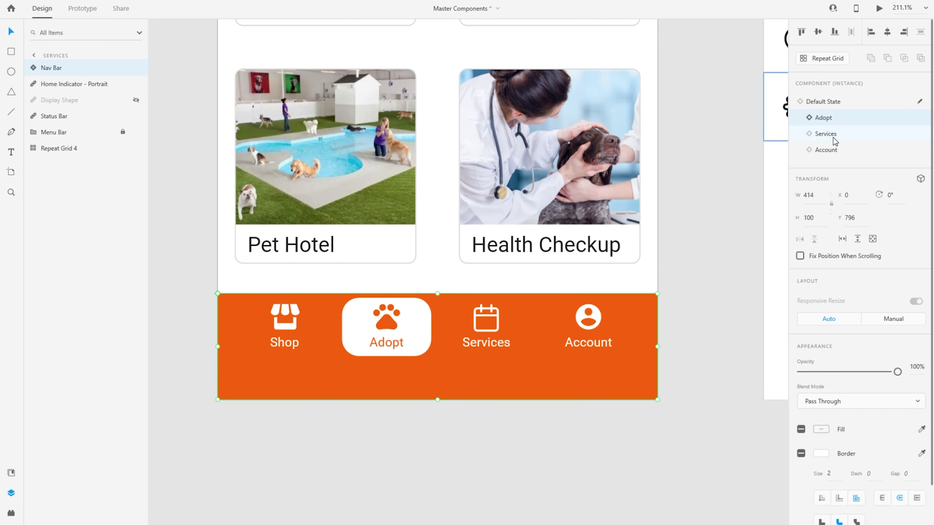
click(857, 137)
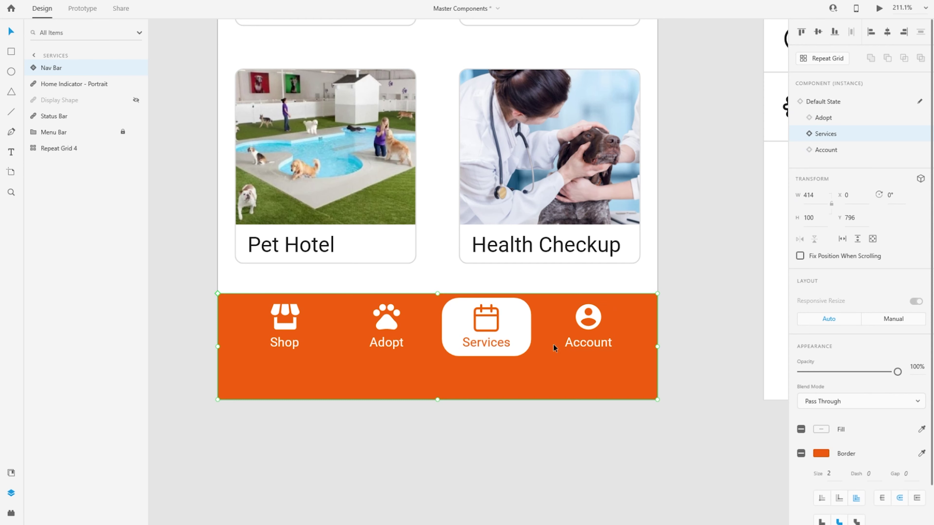
Paste the Nav Bar instance onto the Account artboard and switch it to the Account state
scroll(339, 362, down, 5)
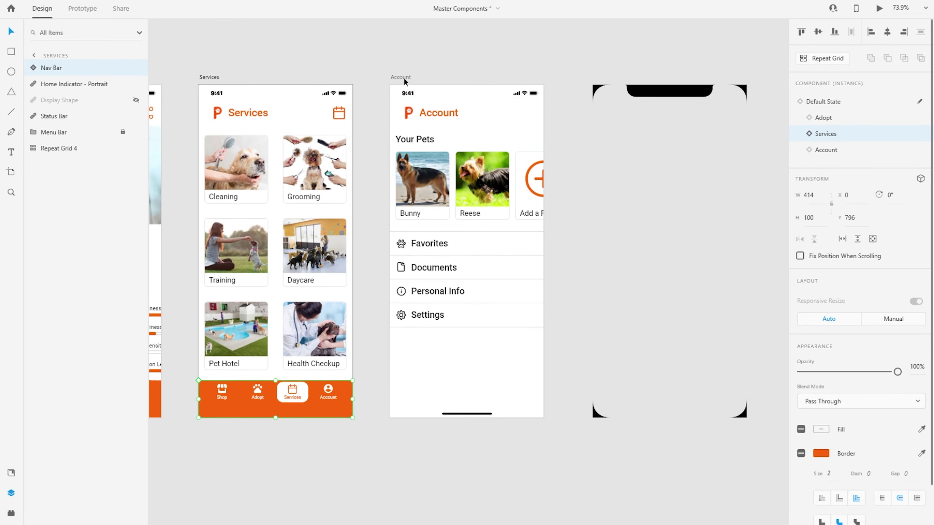
click(404, 81)
key(ctrl+v)
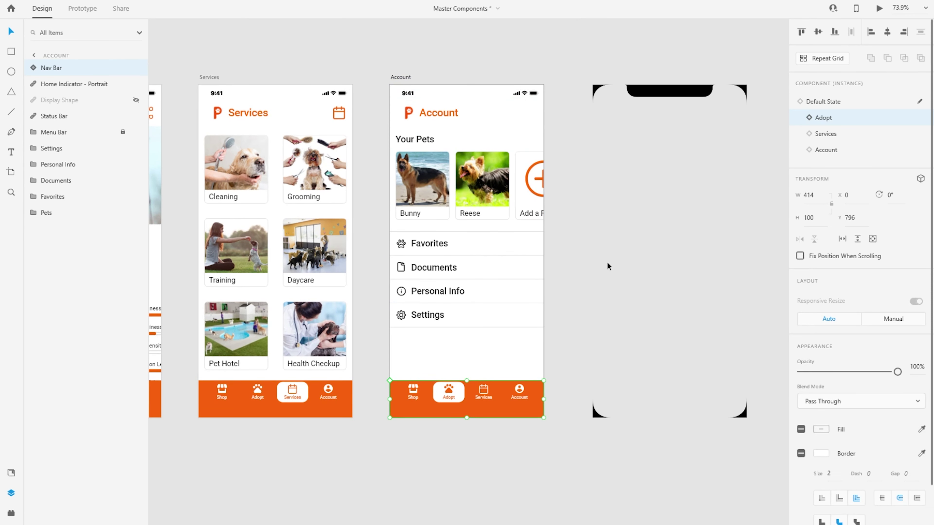
click(841, 150)
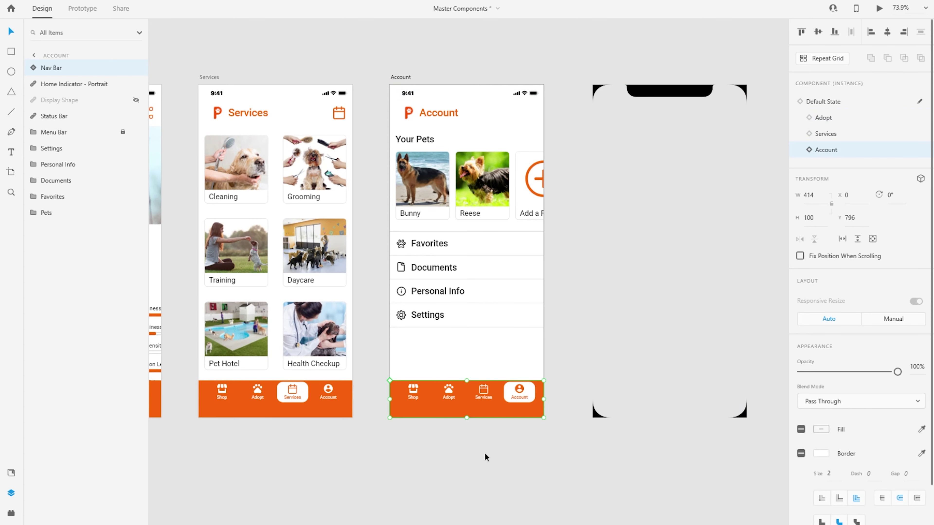
click(439, 431)
Return the main Nav Bar component below the artboards to its Default State
scroll(438, 429, up, 4)
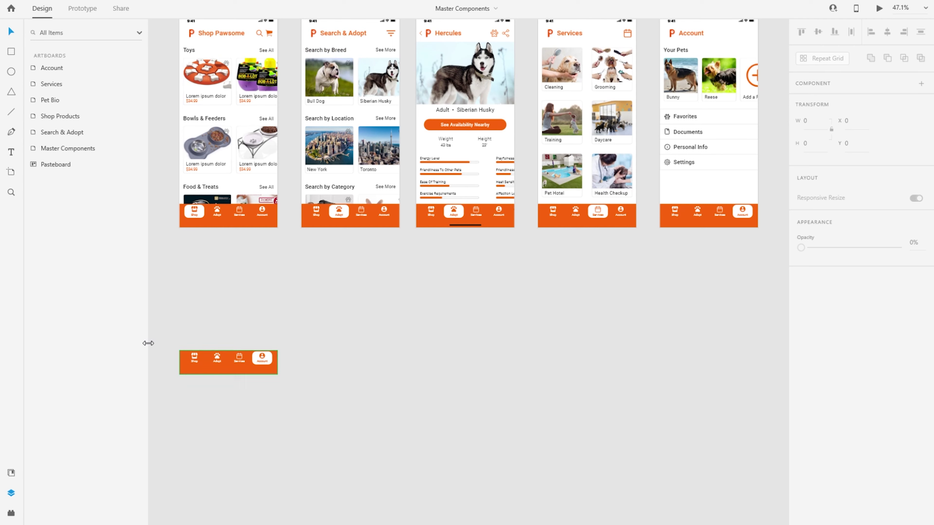
click(235, 367)
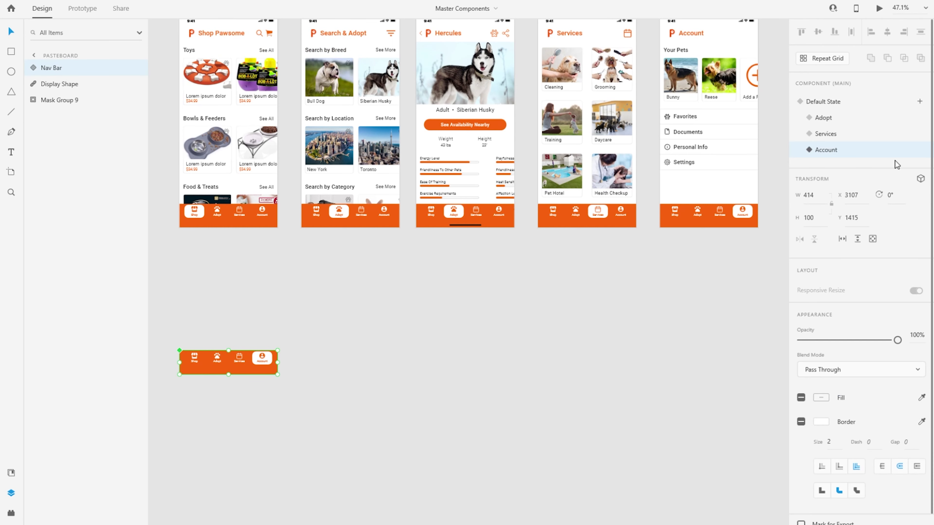
click(860, 103)
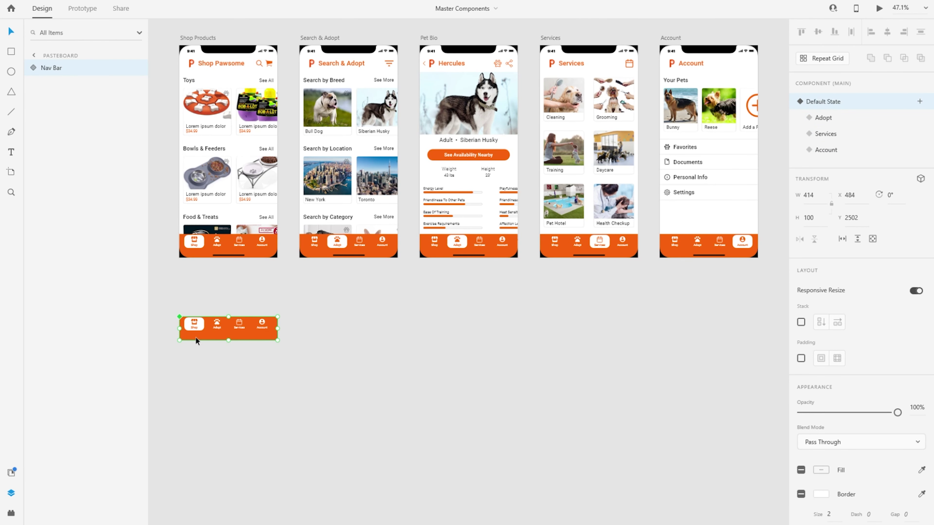
Examine the prototype links and transition settings of the Adopt, Services and Account tabs in the main Nav Bar component
key(ctrl+3)
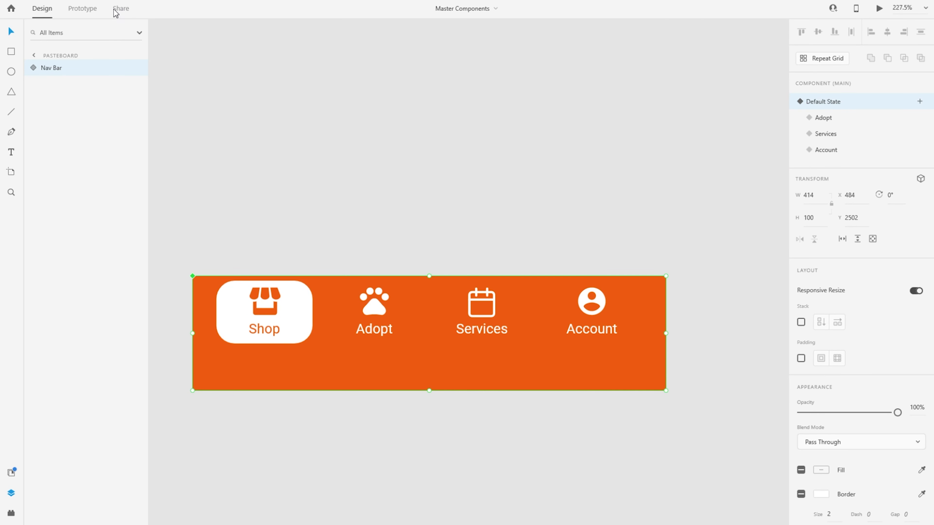
click(84, 8)
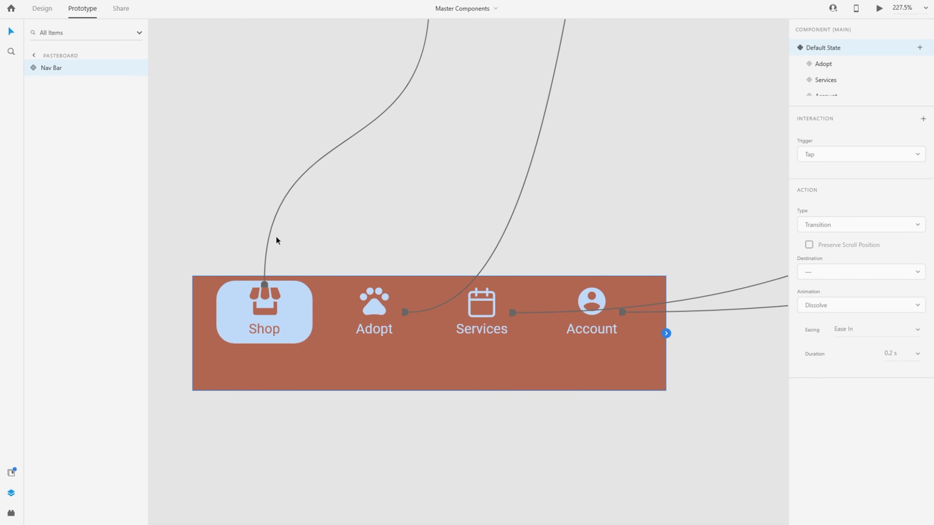
scroll(189, 281, down, 2)
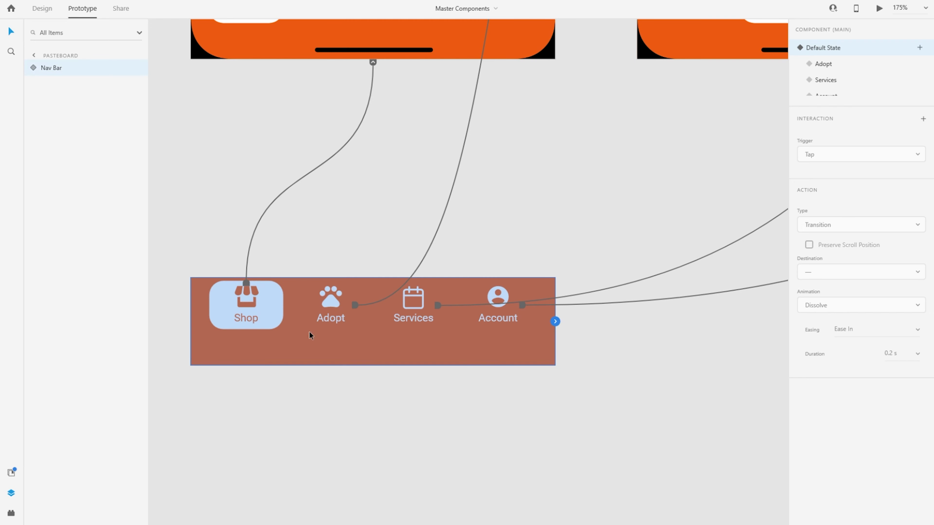
click(264, 220)
click(421, 265)
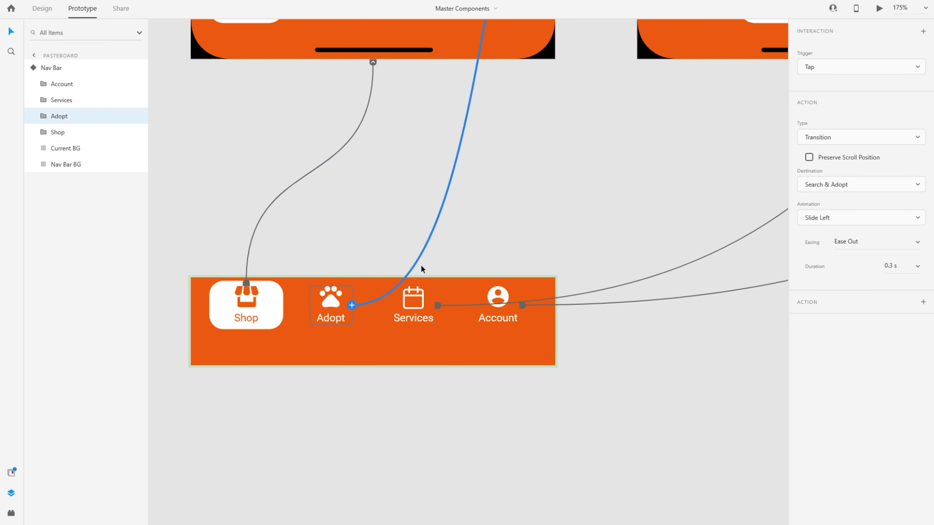
click(596, 291)
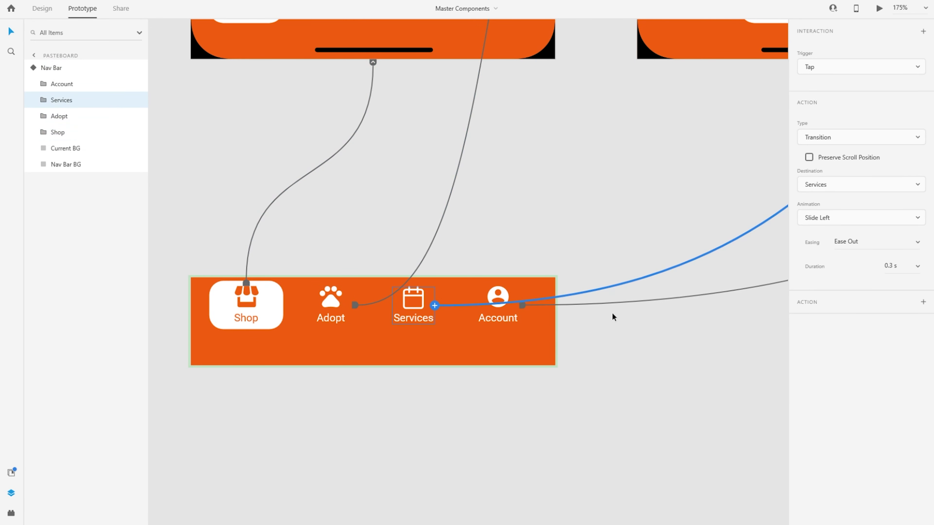
click(689, 295)
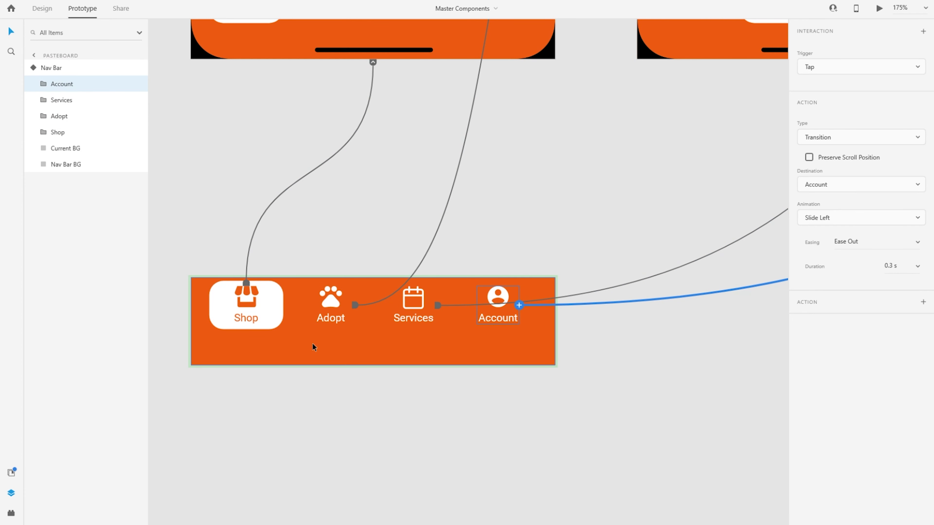
scroll(309, 323, up, 2)
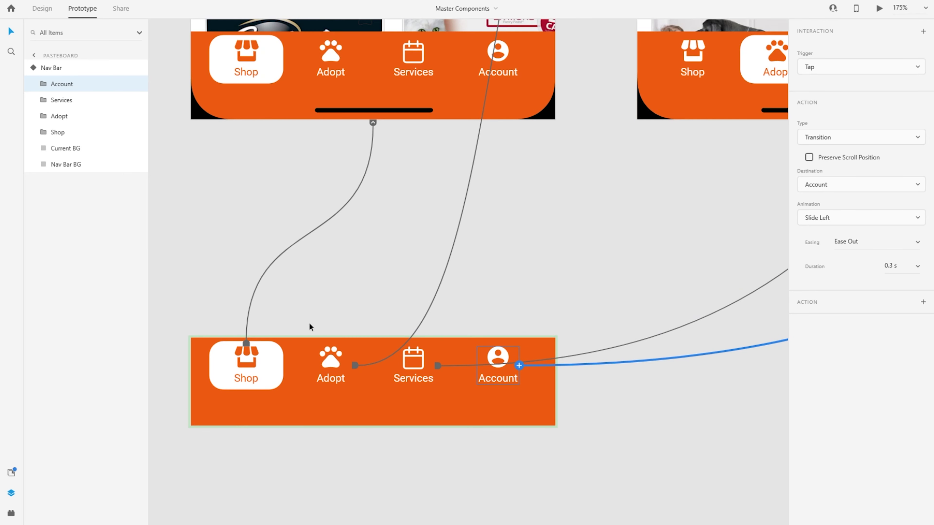
scroll(316, 282, up, 2)
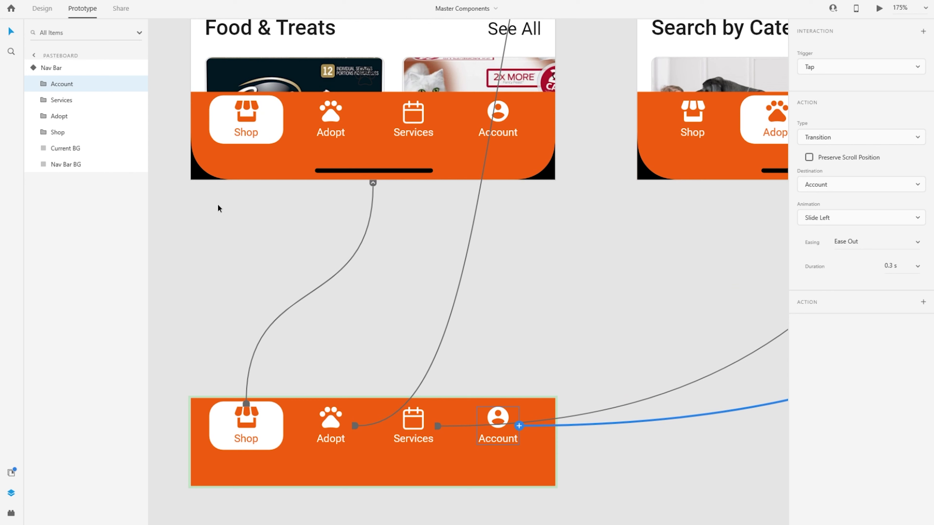
Hide the Display Shape layer on the Shop Products artboard and select that artboard's Nav Bar instance
click(242, 197)
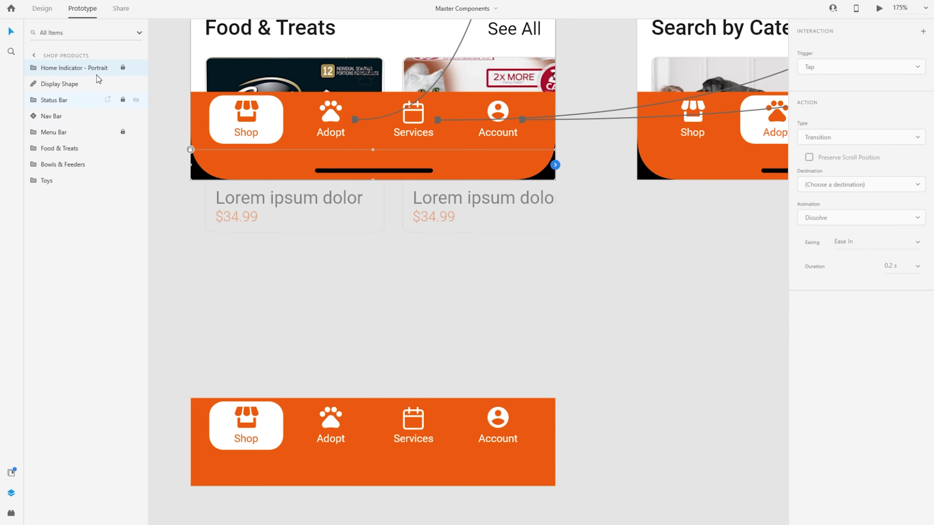
click(134, 84)
click(292, 149)
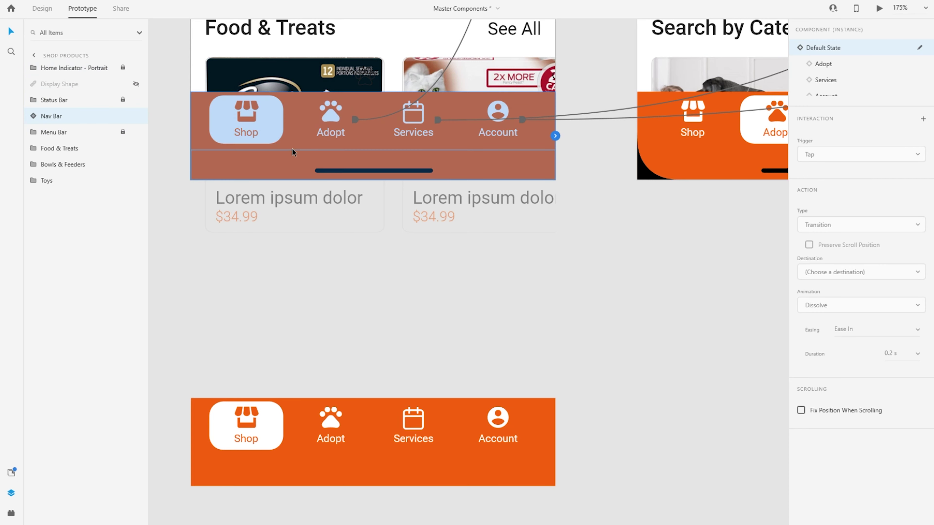
Examine the Services and Account tab interactions inherited by the Shop Products artboard's Nav Bar instance
scroll(291, 162, up, 2)
scroll(291, 177, up, 3)
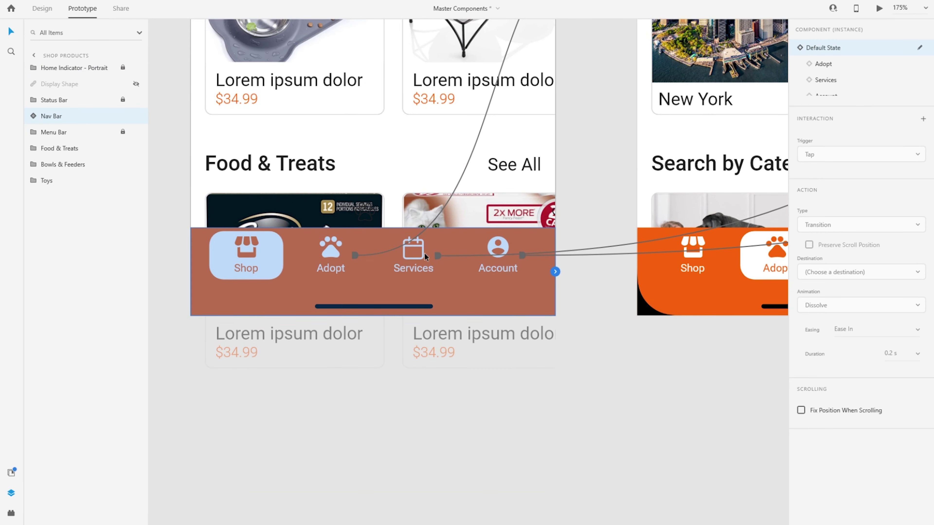
click(460, 172)
click(618, 253)
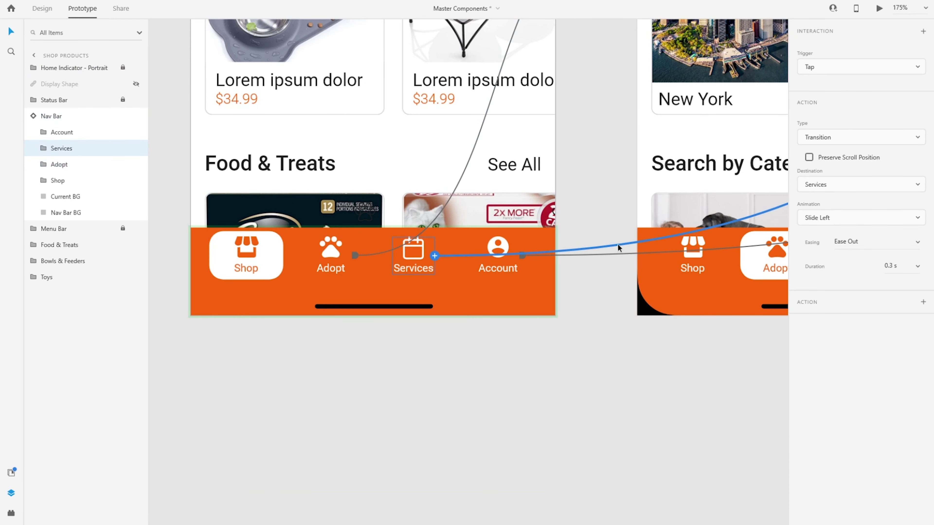
click(617, 255)
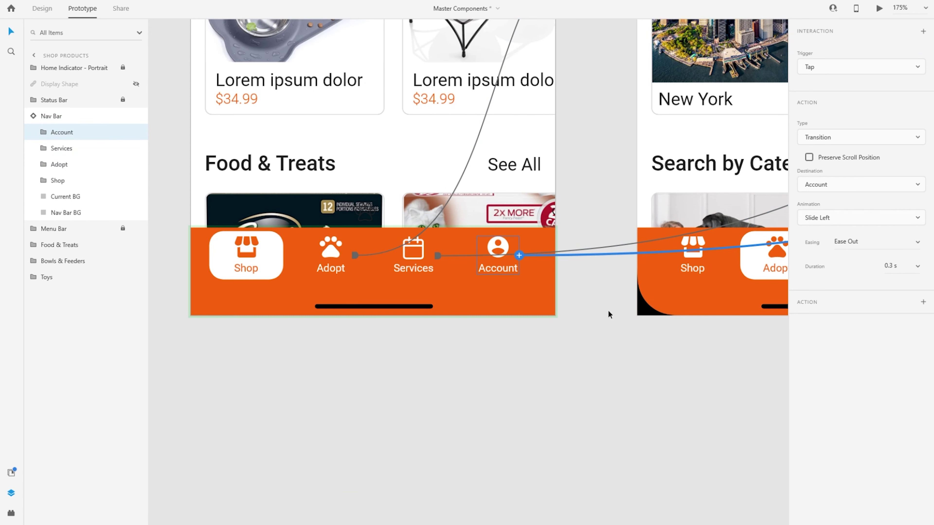